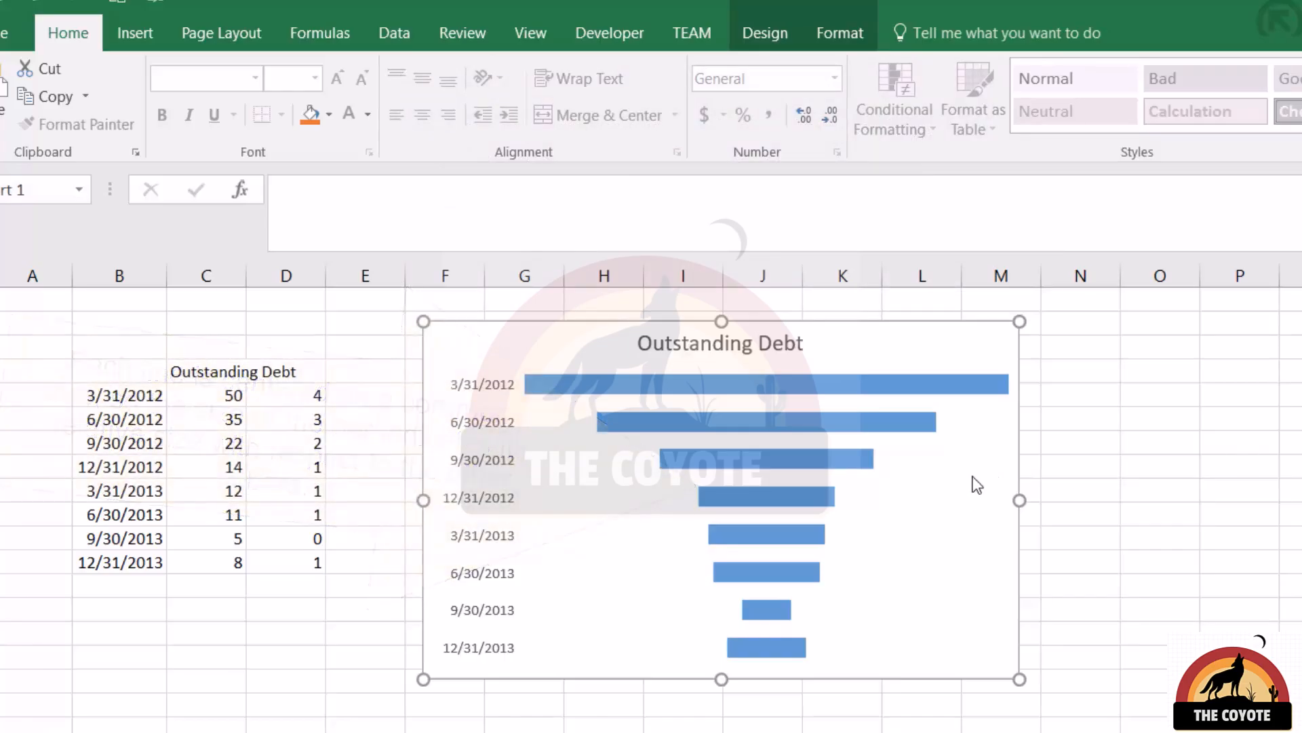
# Enter 150000 as the outstanding debt for 3/31/2012 and undo the entry.
pyautogui.click(203, 396)
pyautogui.write('150000')
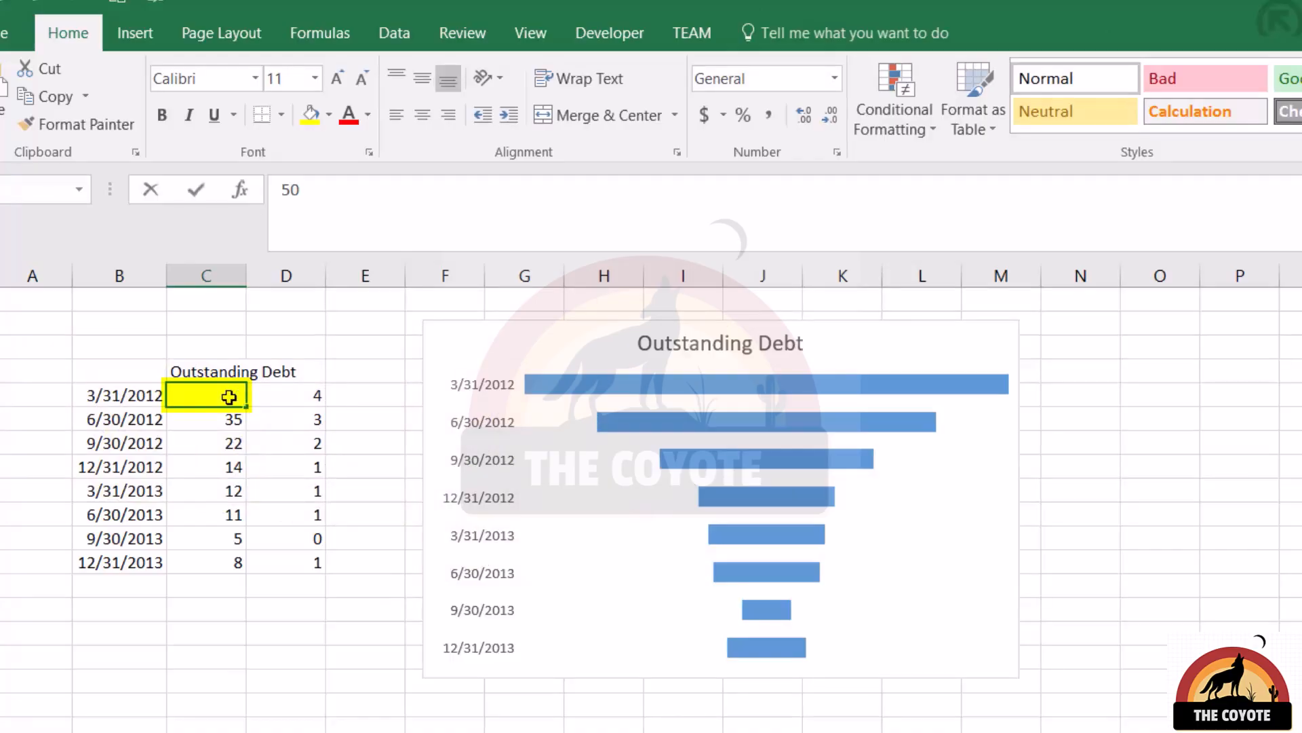
pyautogui.press('Return')
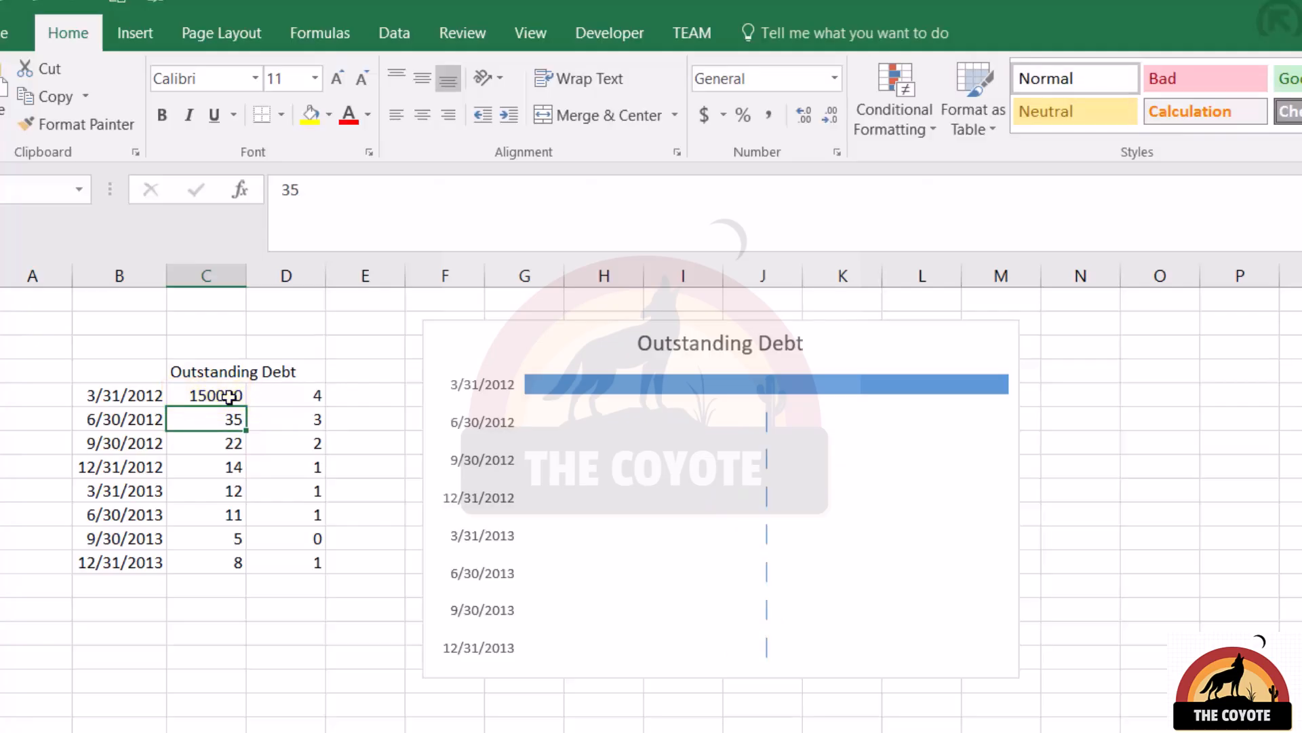
pyautogui.hotkey('ctrl', 'z')
# Insert a funnel chart from the outstanding debt values in column C and delete the new chart.
pyautogui.moveTo(175, 397); pyautogui.dragTo(209, 554)
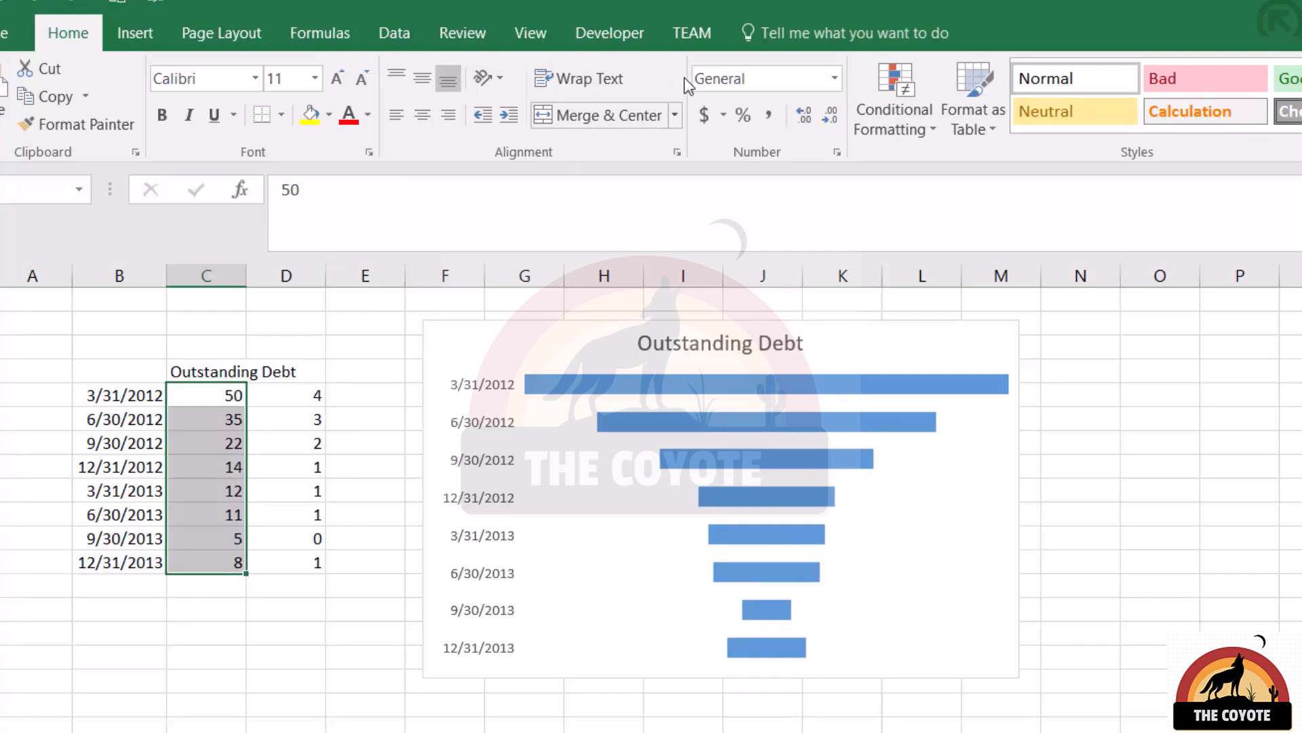
pyautogui.click(135, 32)
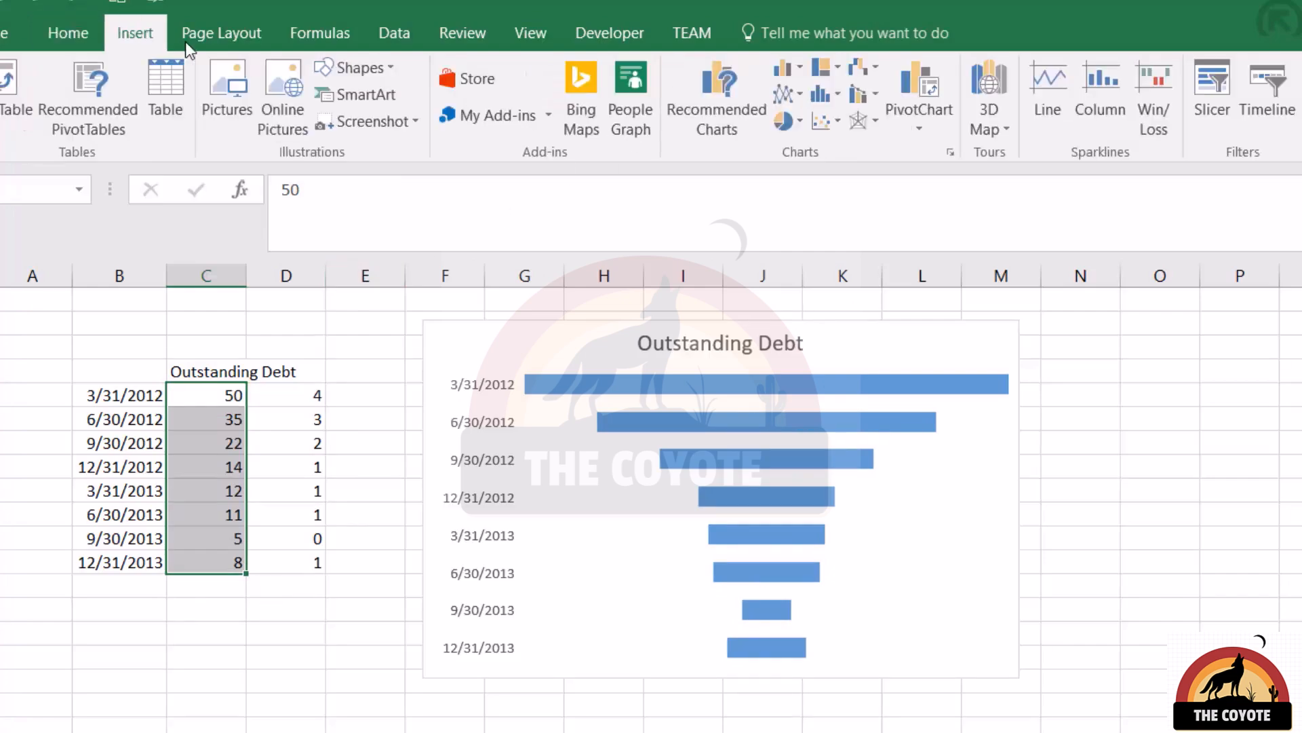
pyautogui.click(857, 70)
pyautogui.click(887, 242)
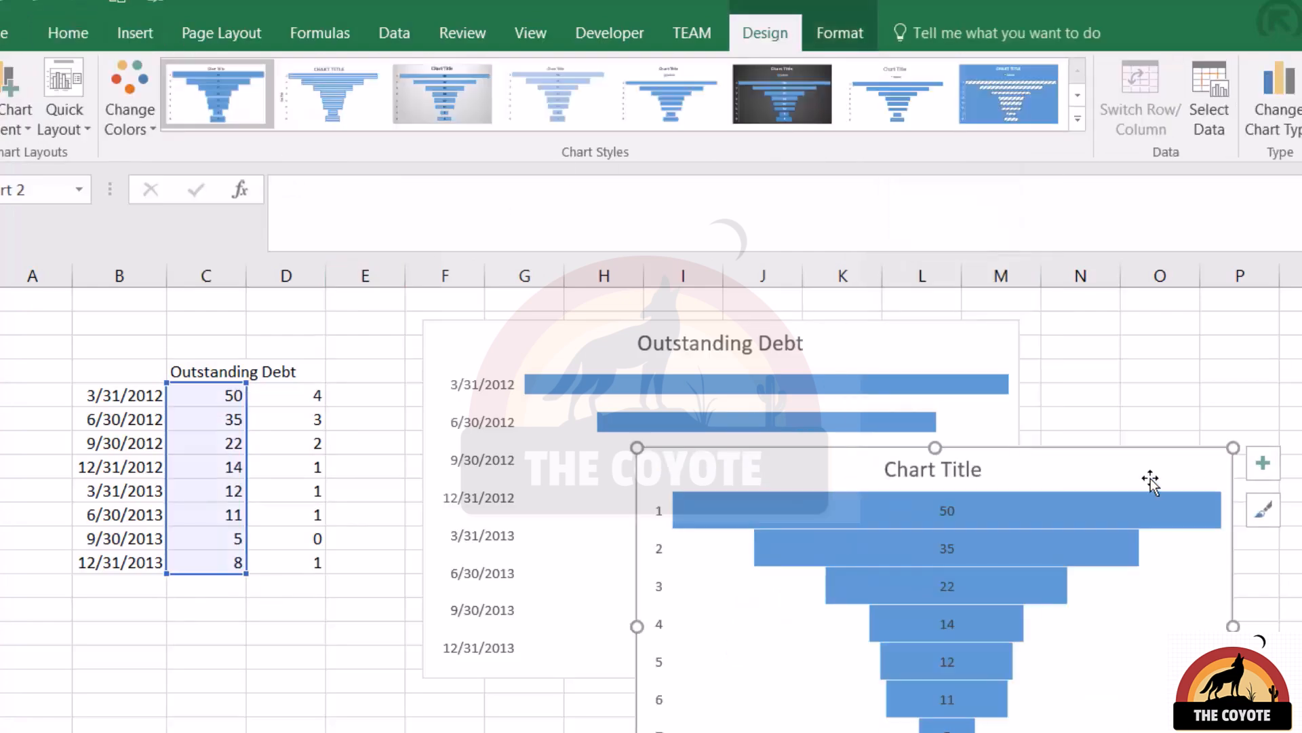
pyautogui.press('Delete')
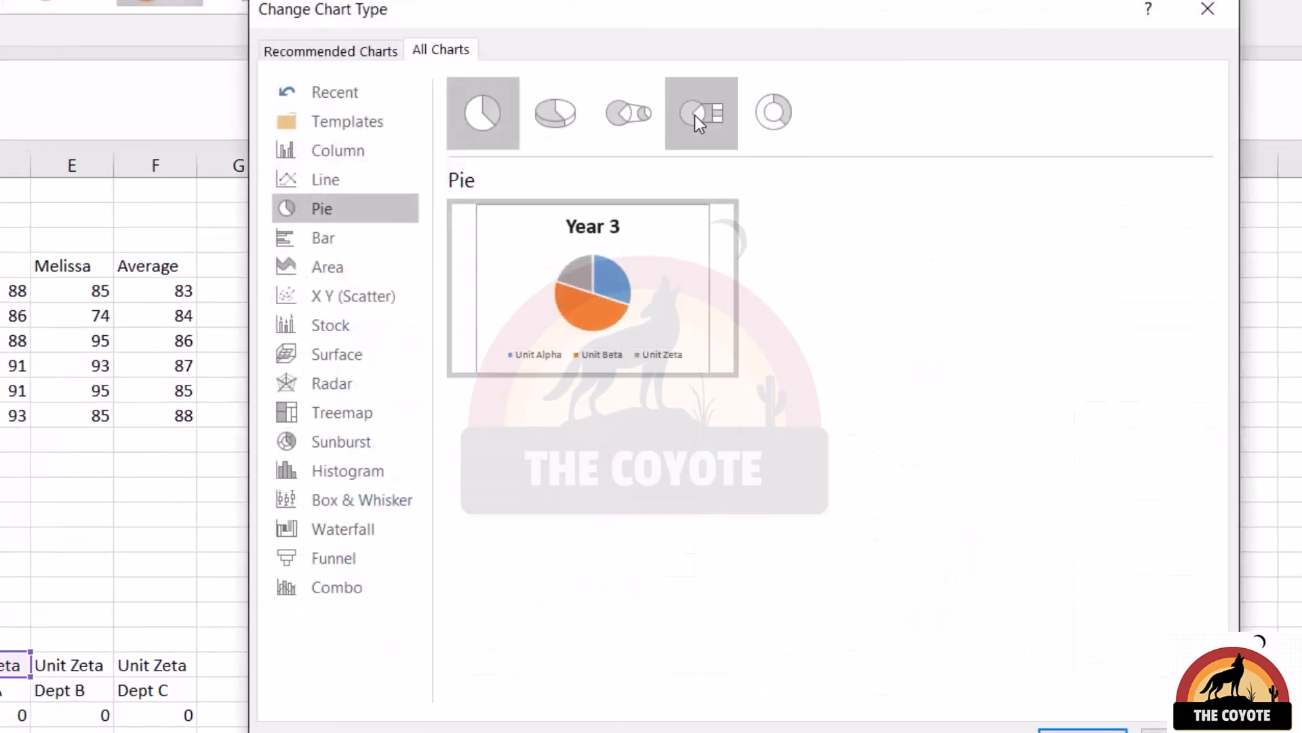
# Preview the doughnut type for the Year 3 chart and apply the 3-D pie type.
pyautogui.click(771, 111)
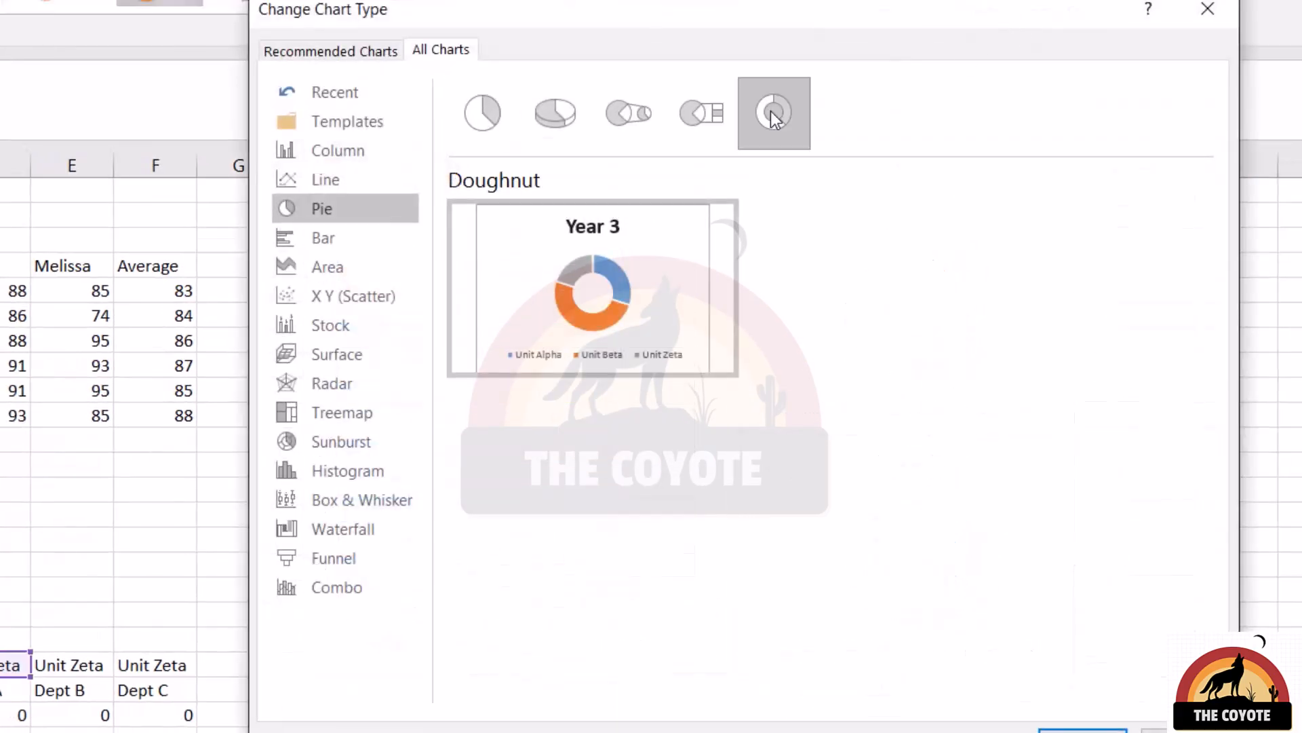
pyautogui.click(552, 126)
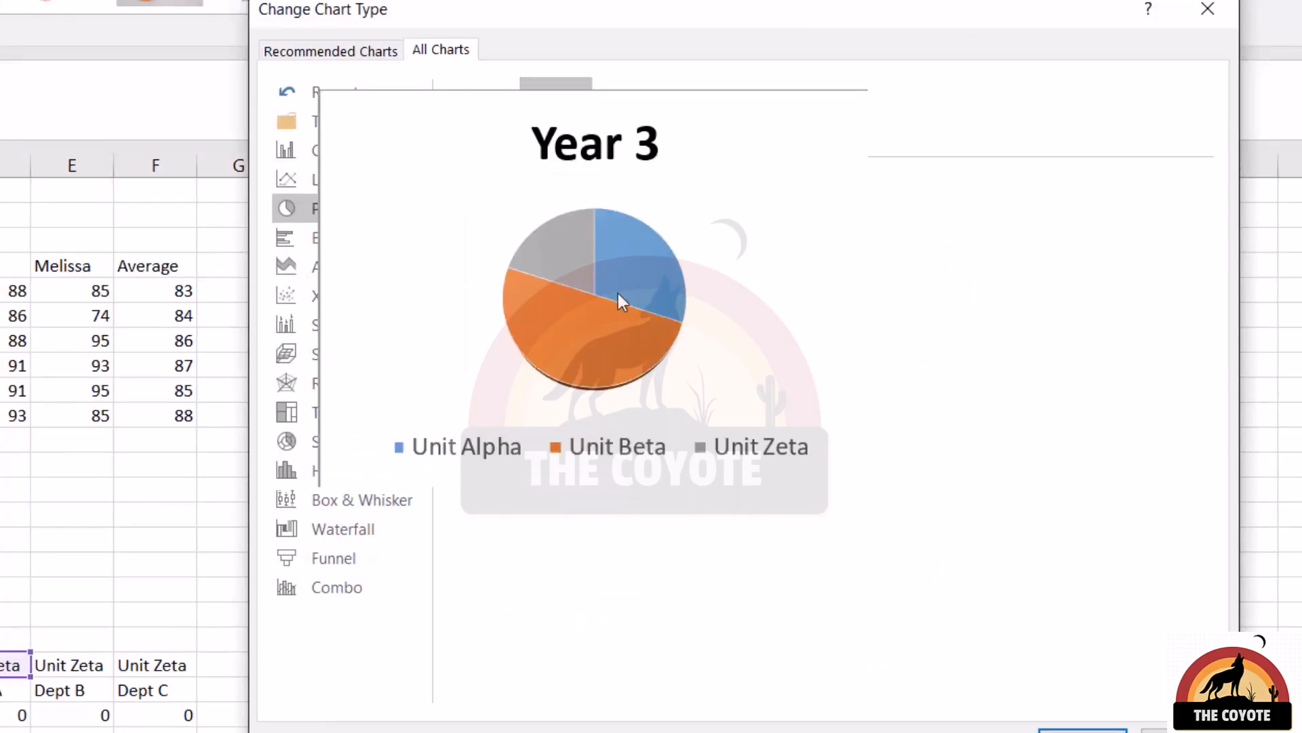
pyautogui.press('Return')
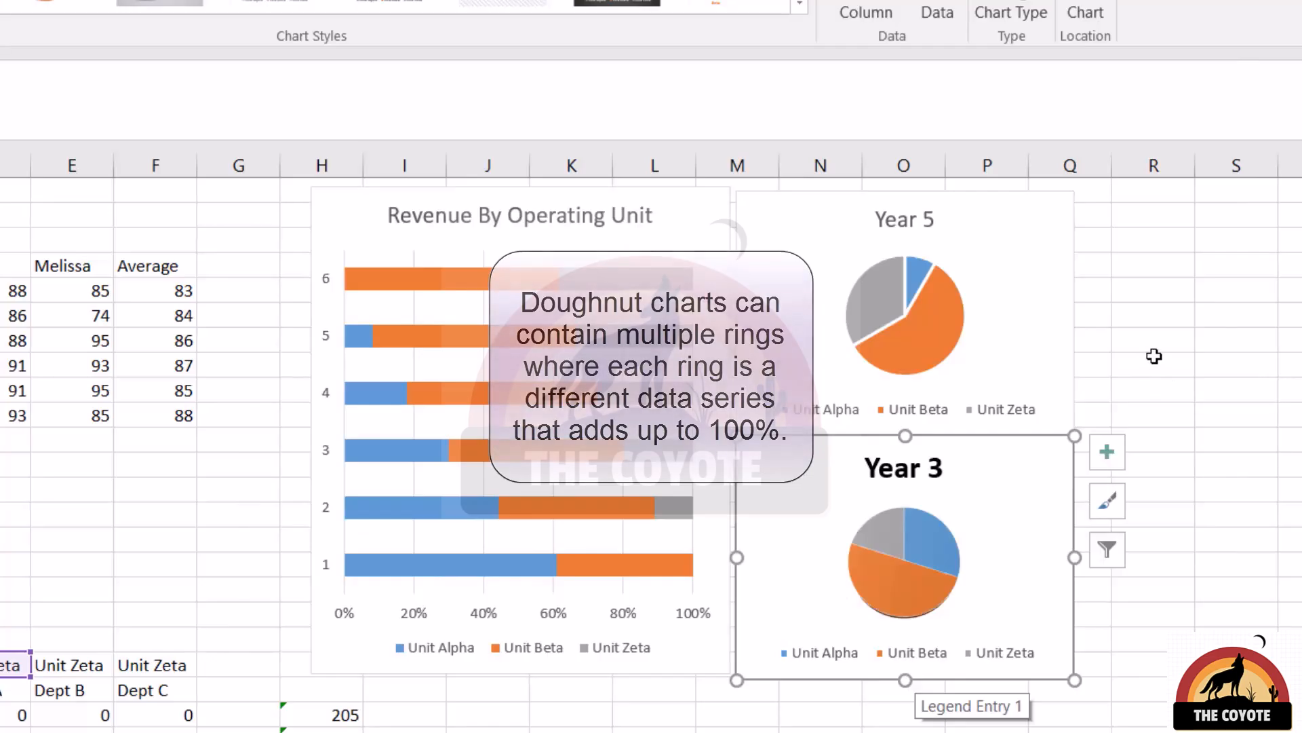
# Change the Year 3 chart to a doughnut and add the year 5 unit revenues as a second ring.
pyautogui.click(1012, 20)
pyautogui.click(771, 115)
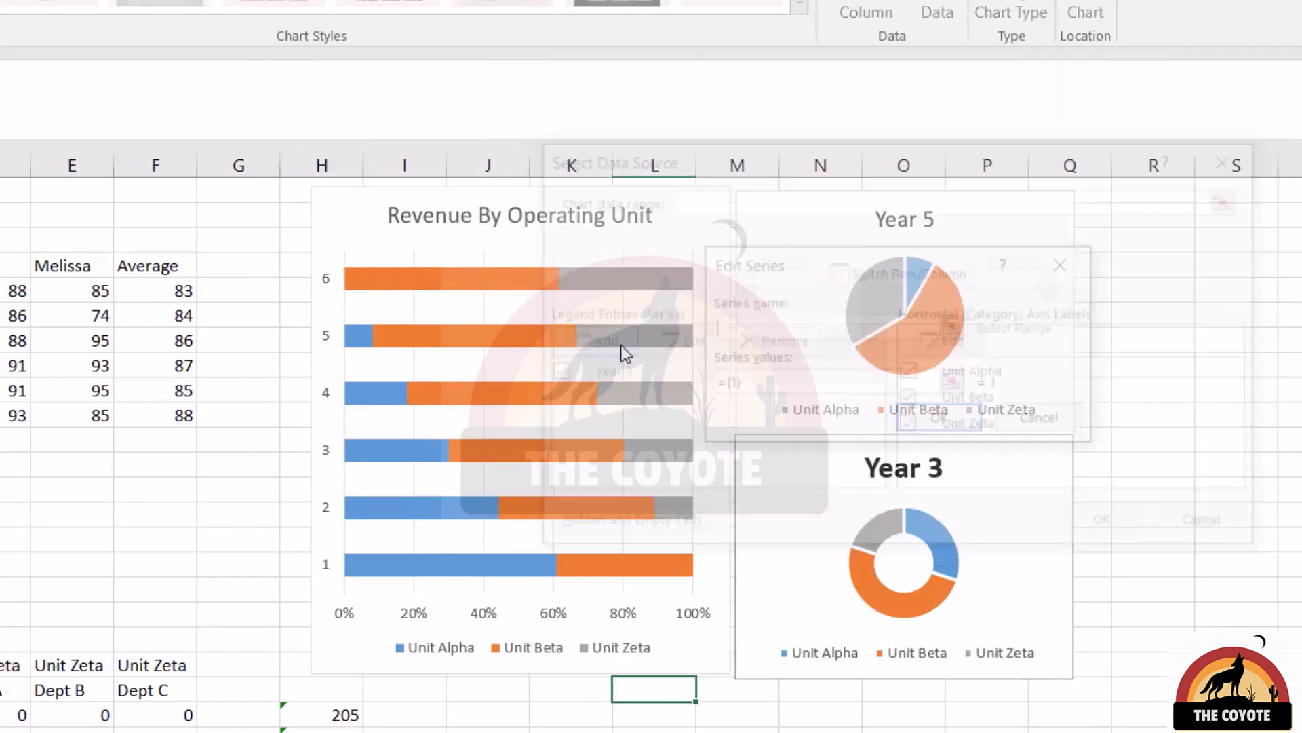
pyautogui.click(0, 732)
pyautogui.moveTo(742, 385); pyautogui.dragTo(710, 392)
pyautogui.moveTo(0, 732); pyautogui.dragTo(3, 732)
pyautogui.click(1046, 420)
pyautogui.click(1110, 526)
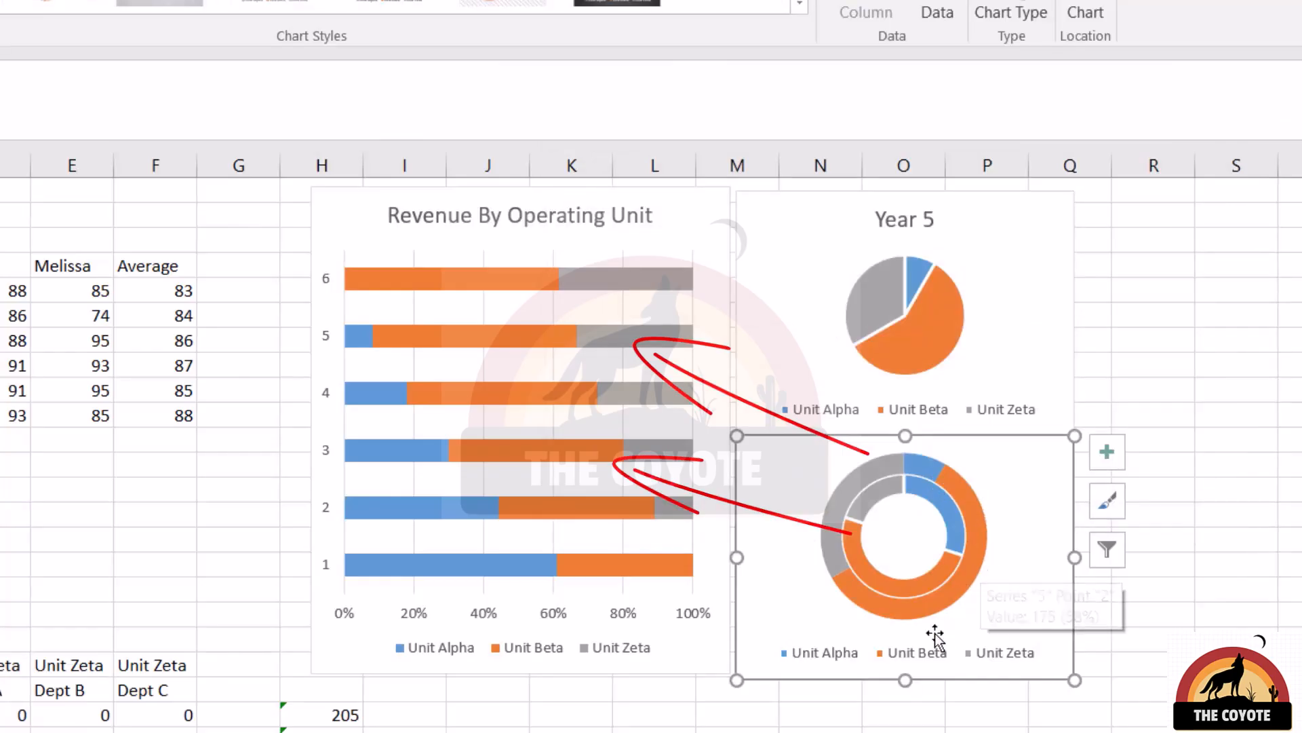
# Examine the Unit Alpha, Unit Beta and Unit Zeta department headings and values in the pie chart's source table.
pyautogui.click(487, 268)
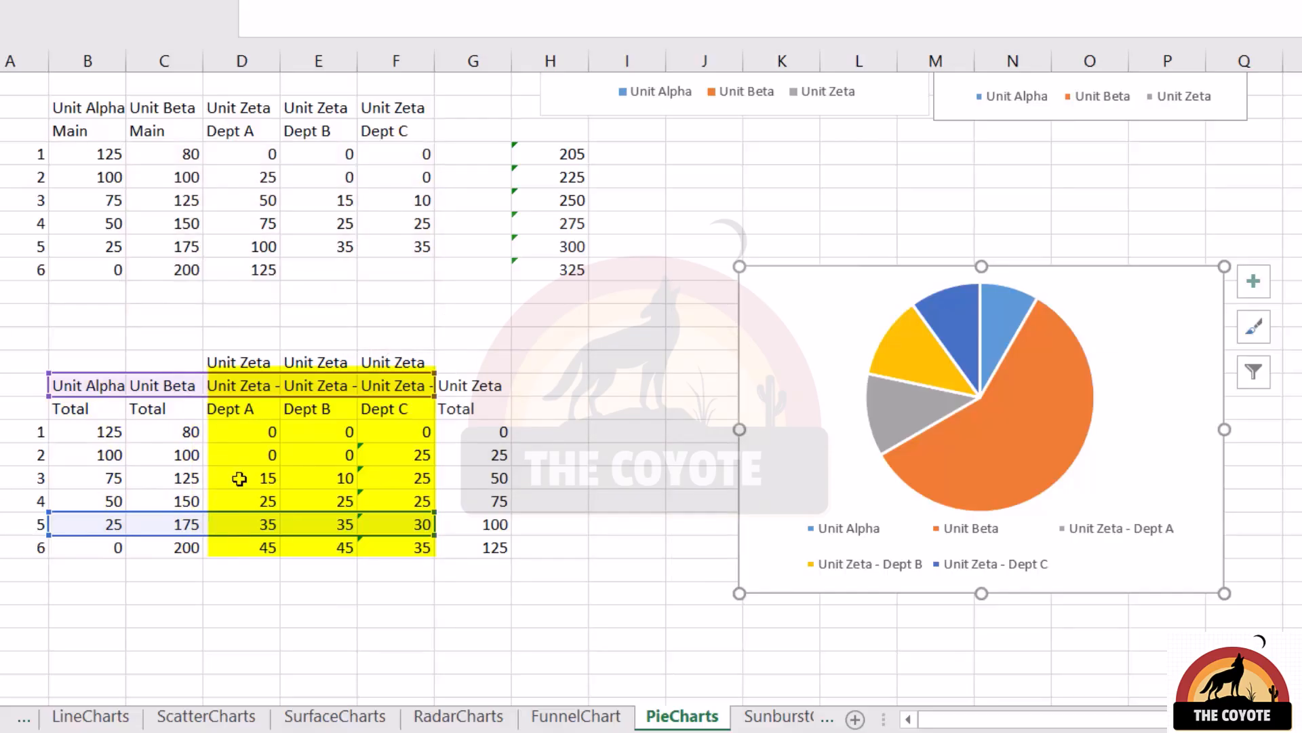
pyautogui.moveTo(239, 479); pyautogui.dragTo(422, 479)
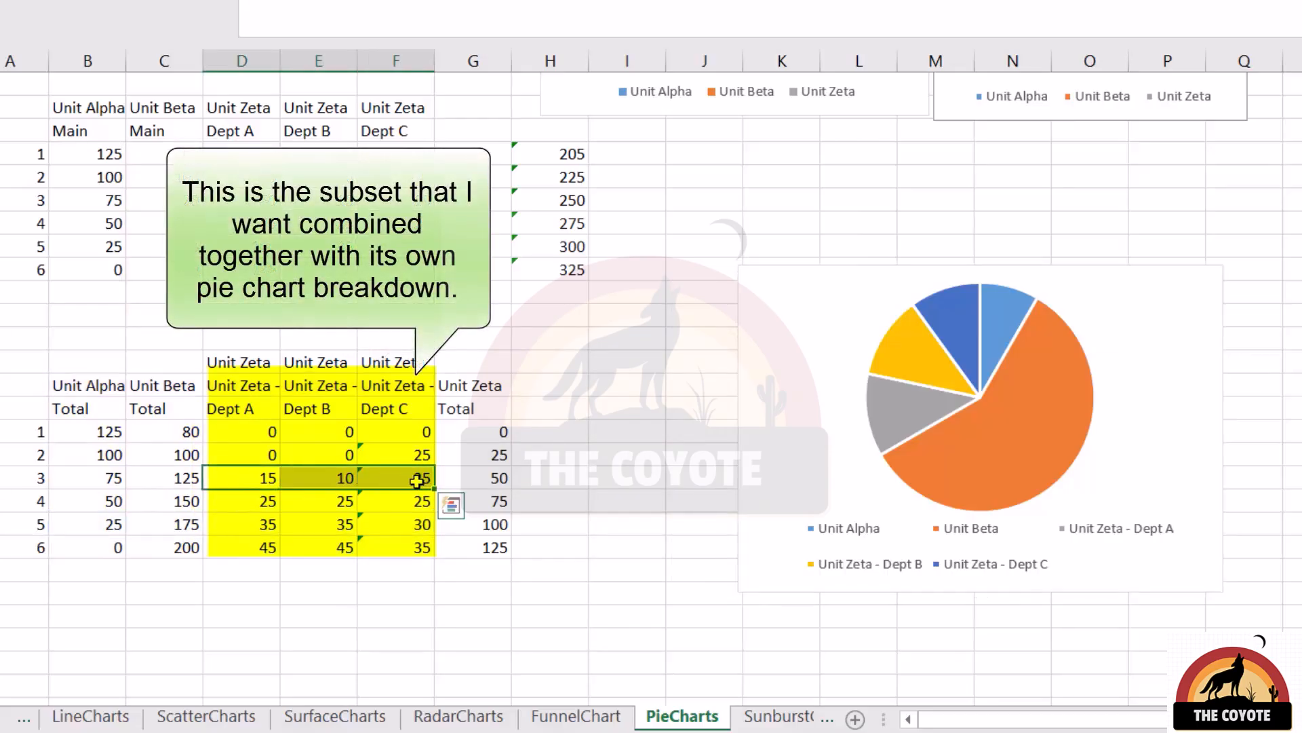
pyautogui.click(103, 383)
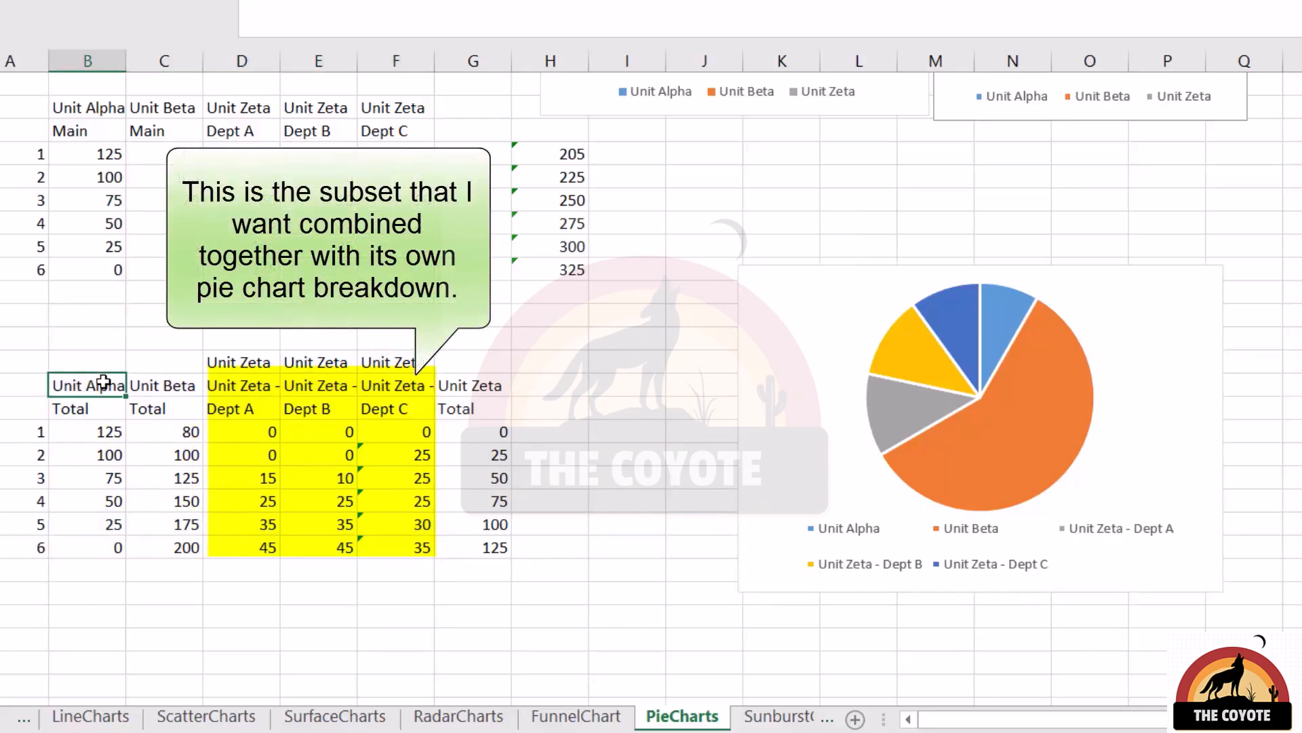
pyautogui.click(163, 393)
pyautogui.moveTo(211, 381); pyautogui.dragTo(403, 386)
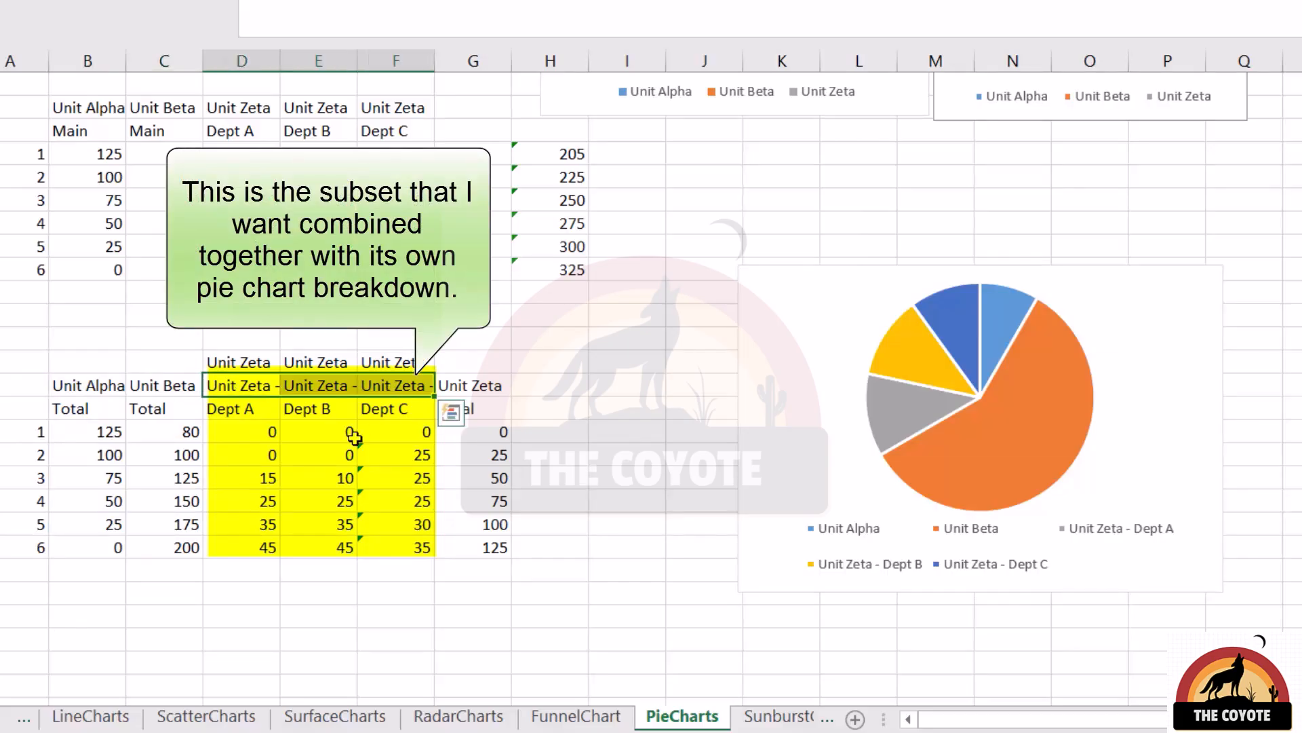
# Change the pie chart with the Unit Zeta department breakdown to the Pie of Pie type.
pyautogui.click(777, 296)
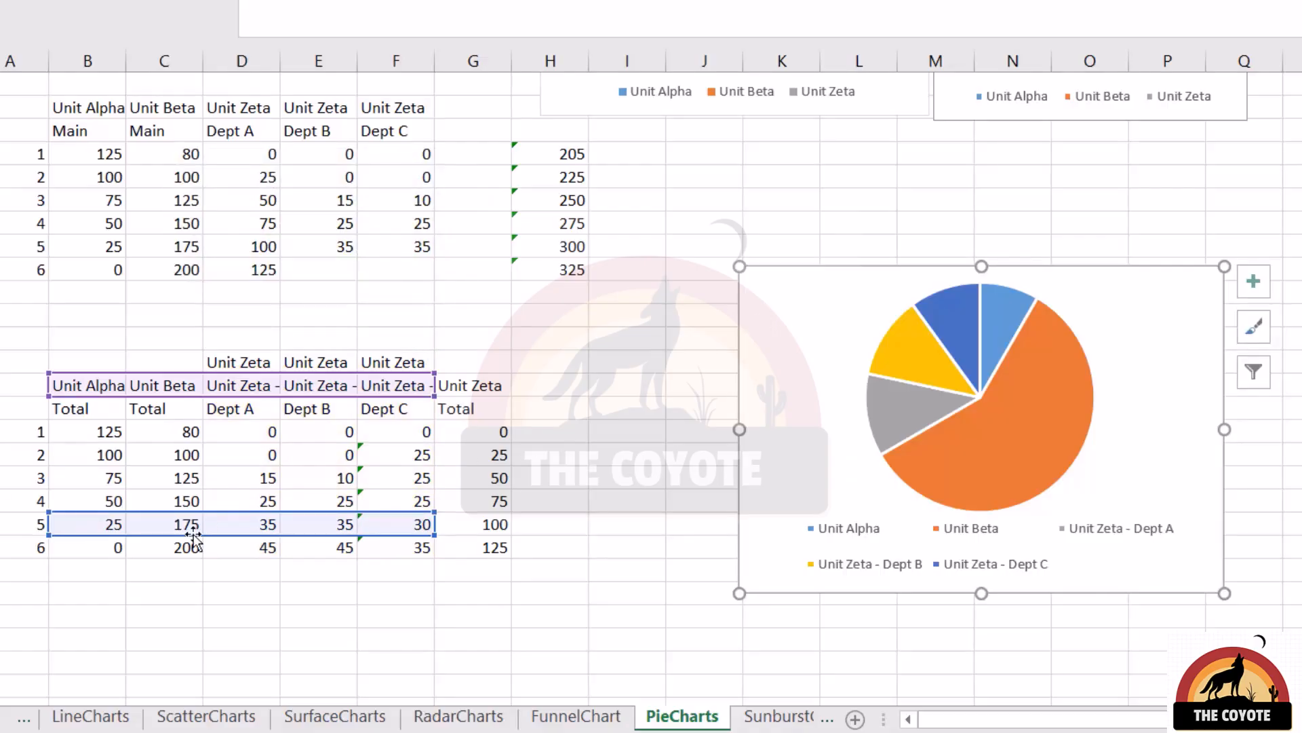
pyautogui.moveTo(995, 453)
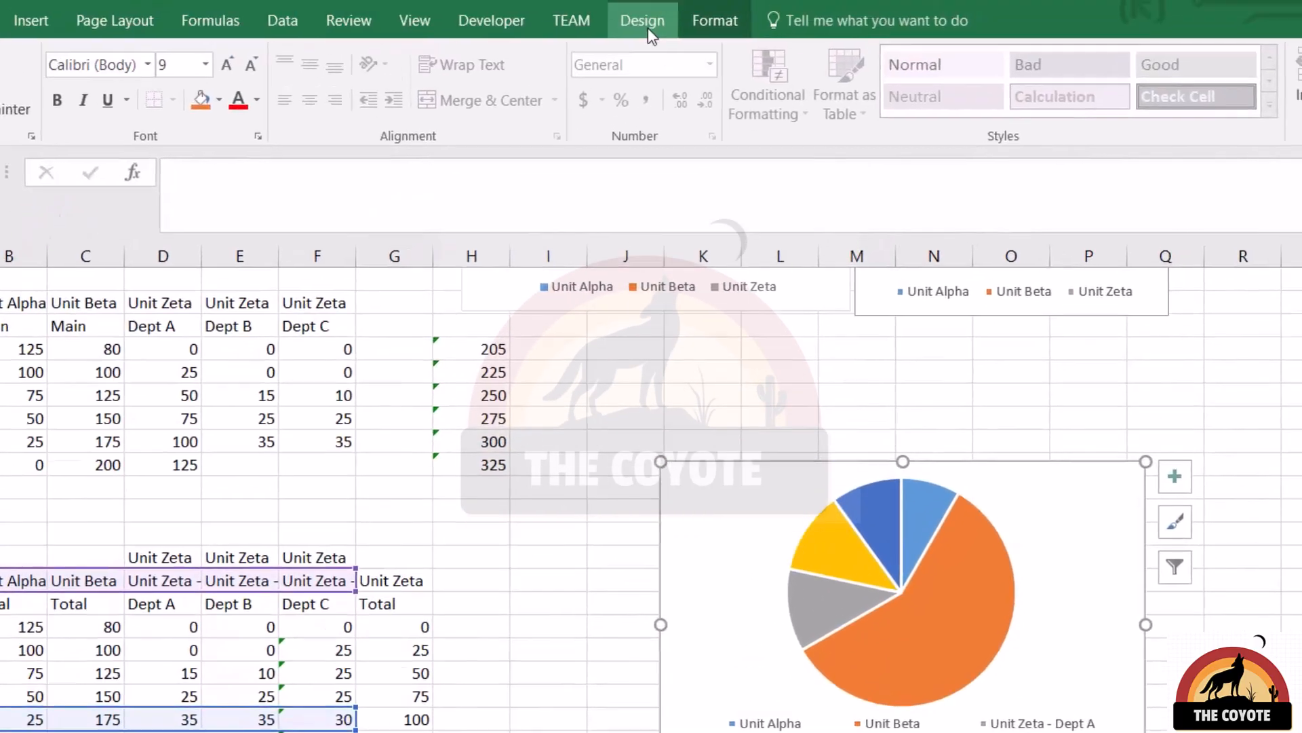
pyautogui.click(632, 64)
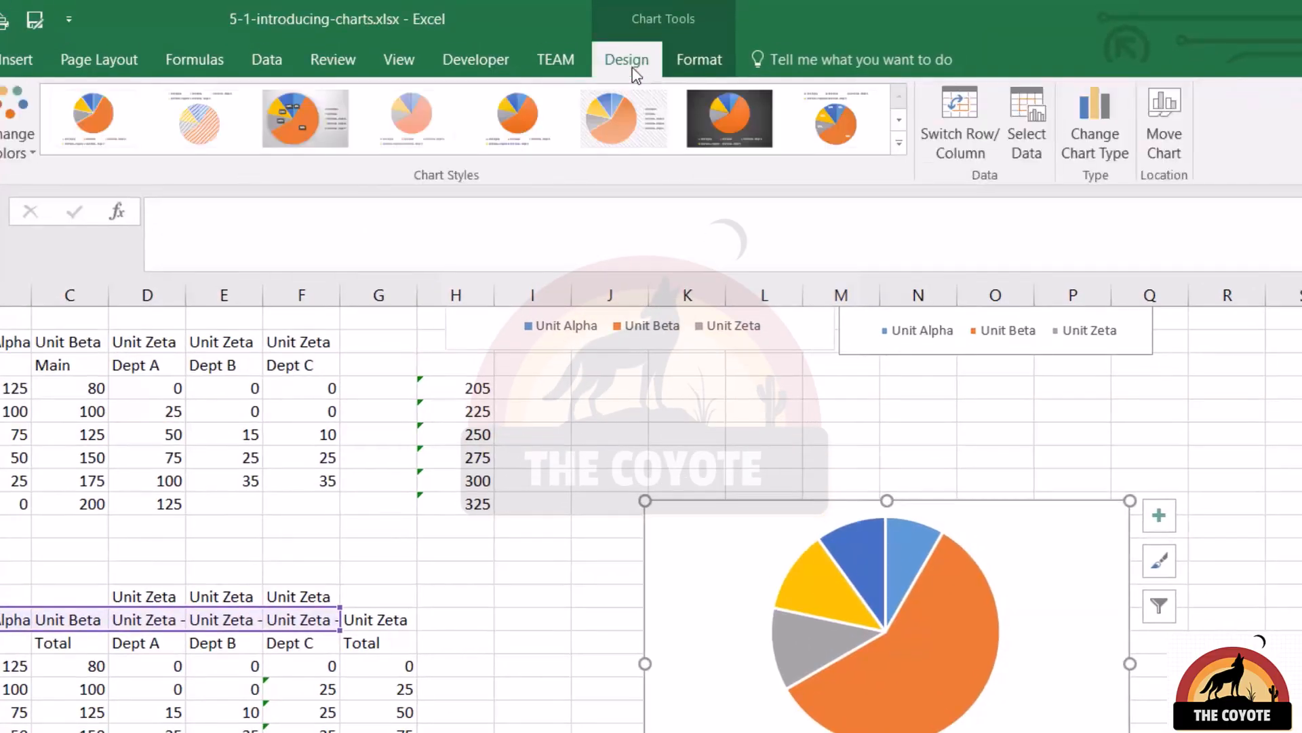
pyautogui.click(1118, 144)
pyautogui.click(734, 252)
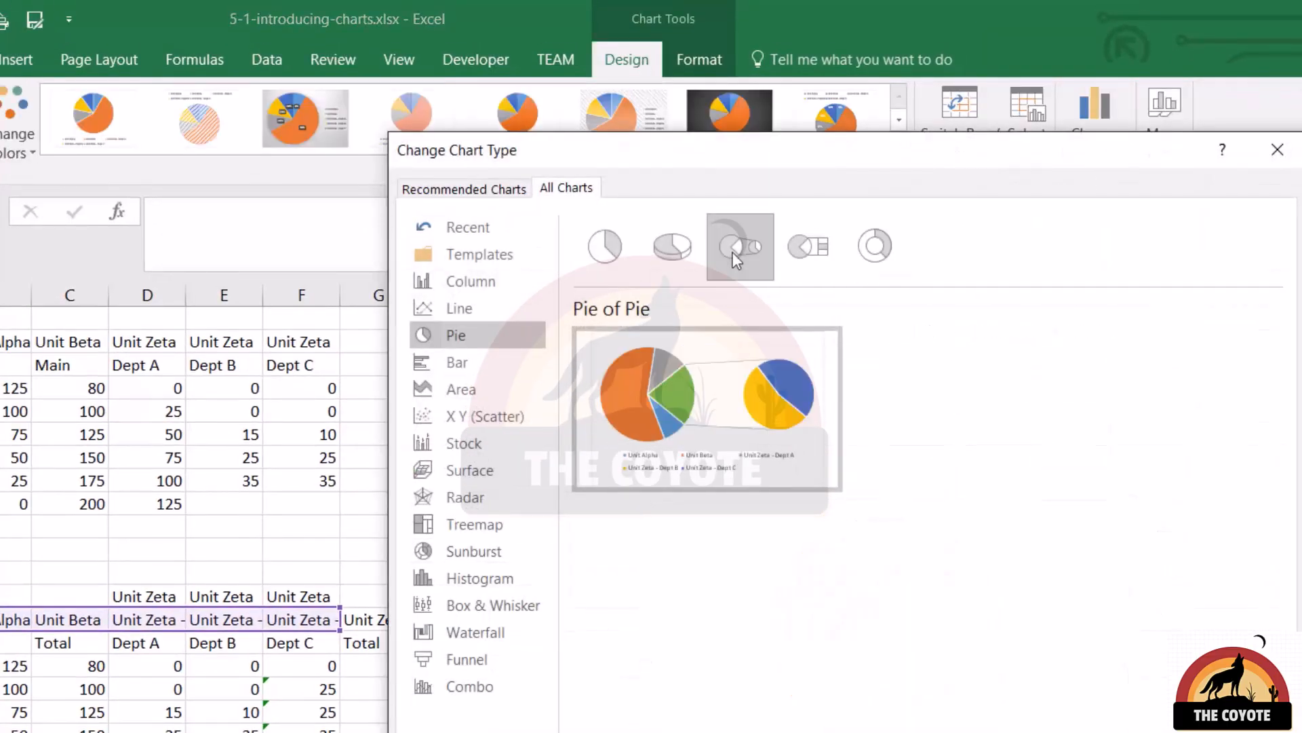
pyautogui.press('Return')
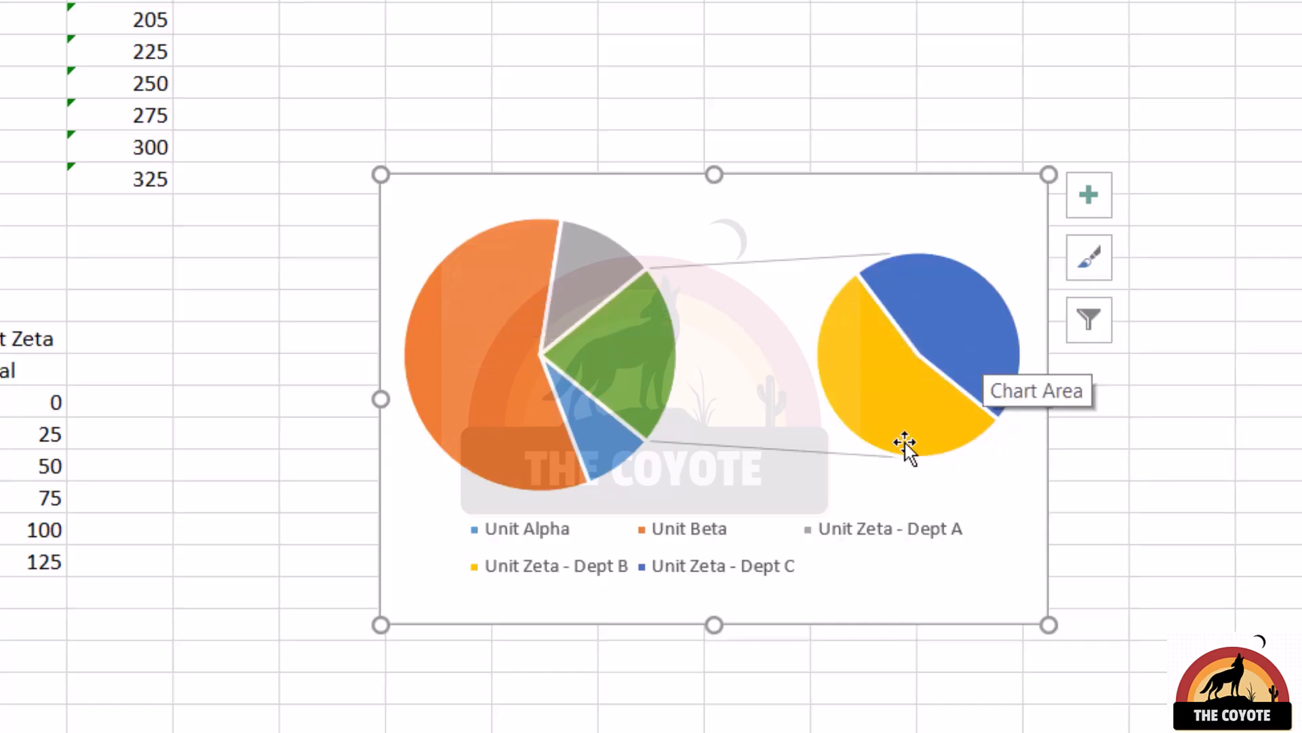
# Format the pie of pie data series so that the second plot contains 3 values.
pyautogui.click(638, 355)
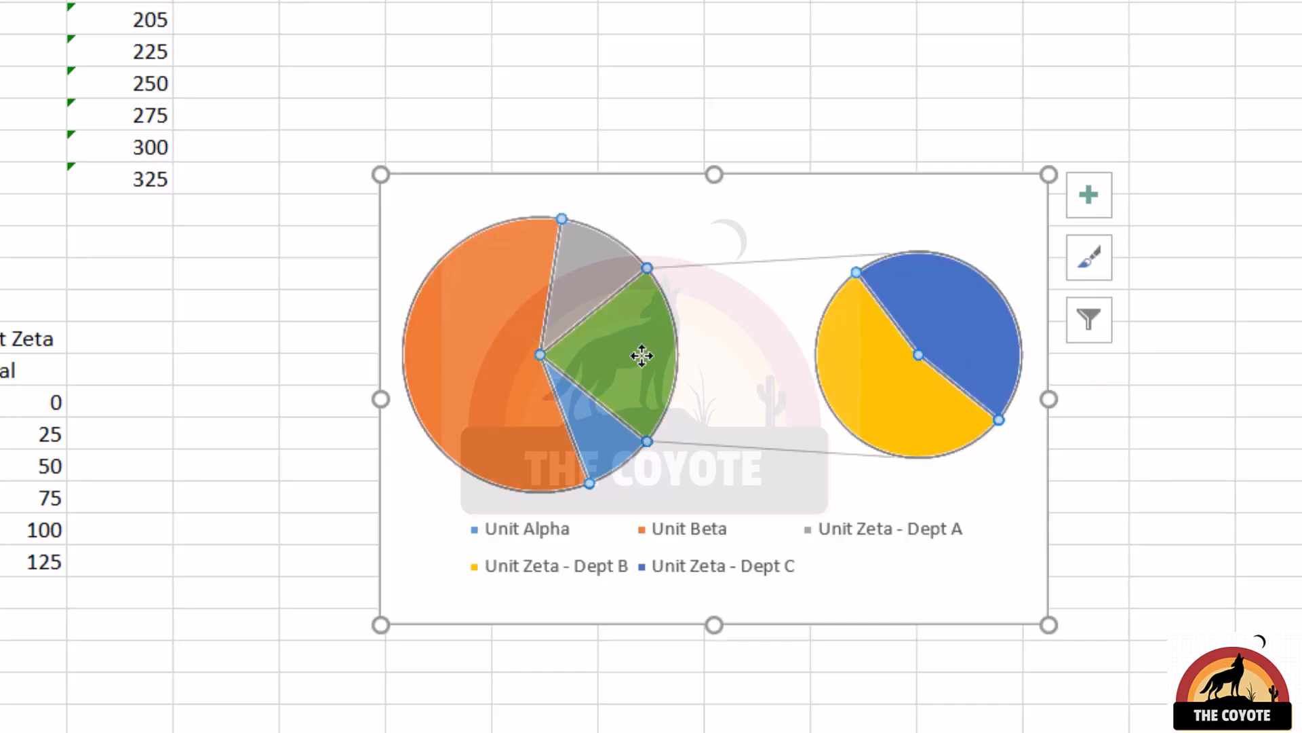
pyautogui.rightClick(666, 350)
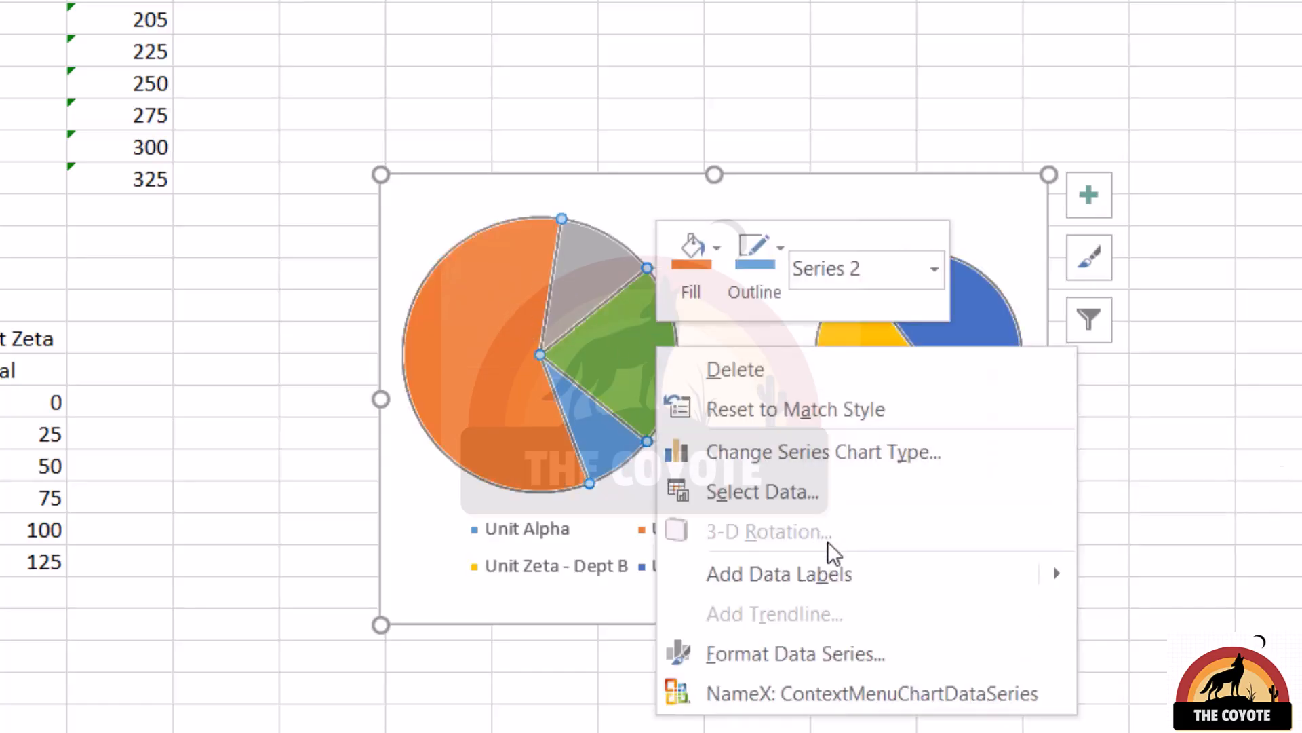
pyautogui.click(828, 656)
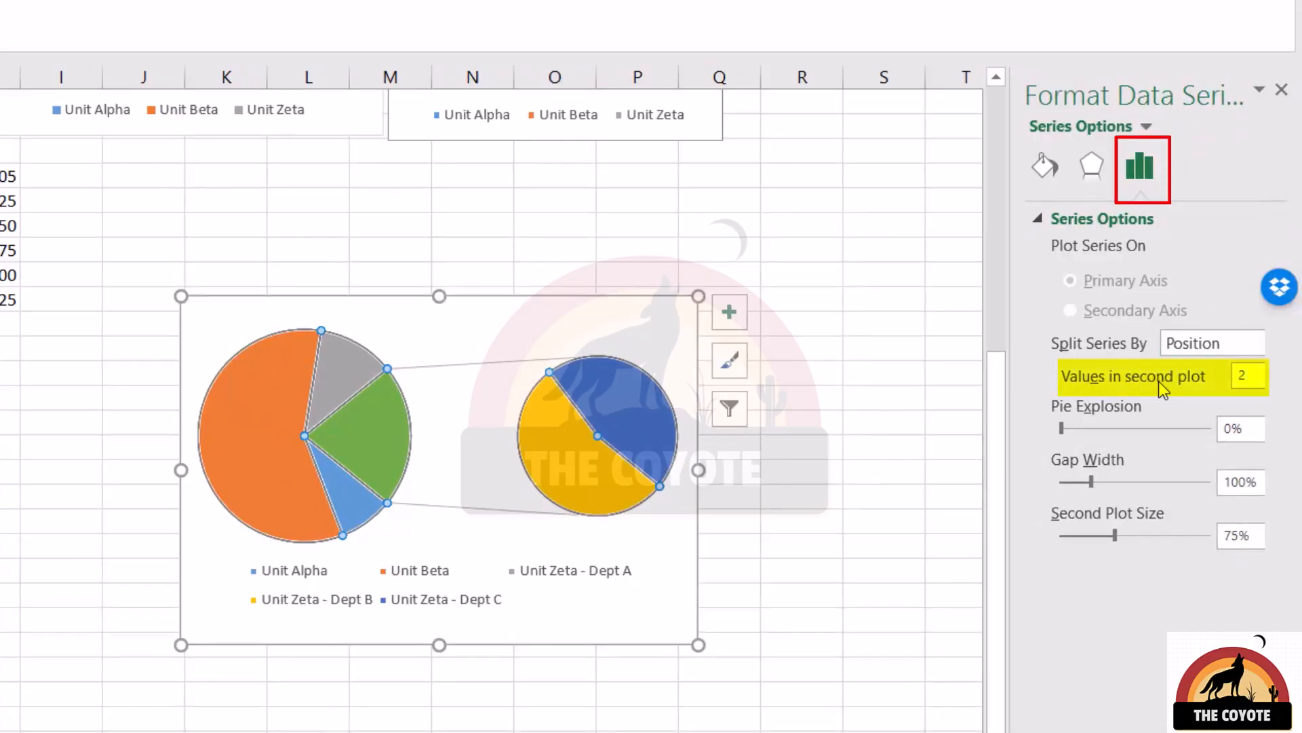
pyautogui.doubleClick(1244, 375)
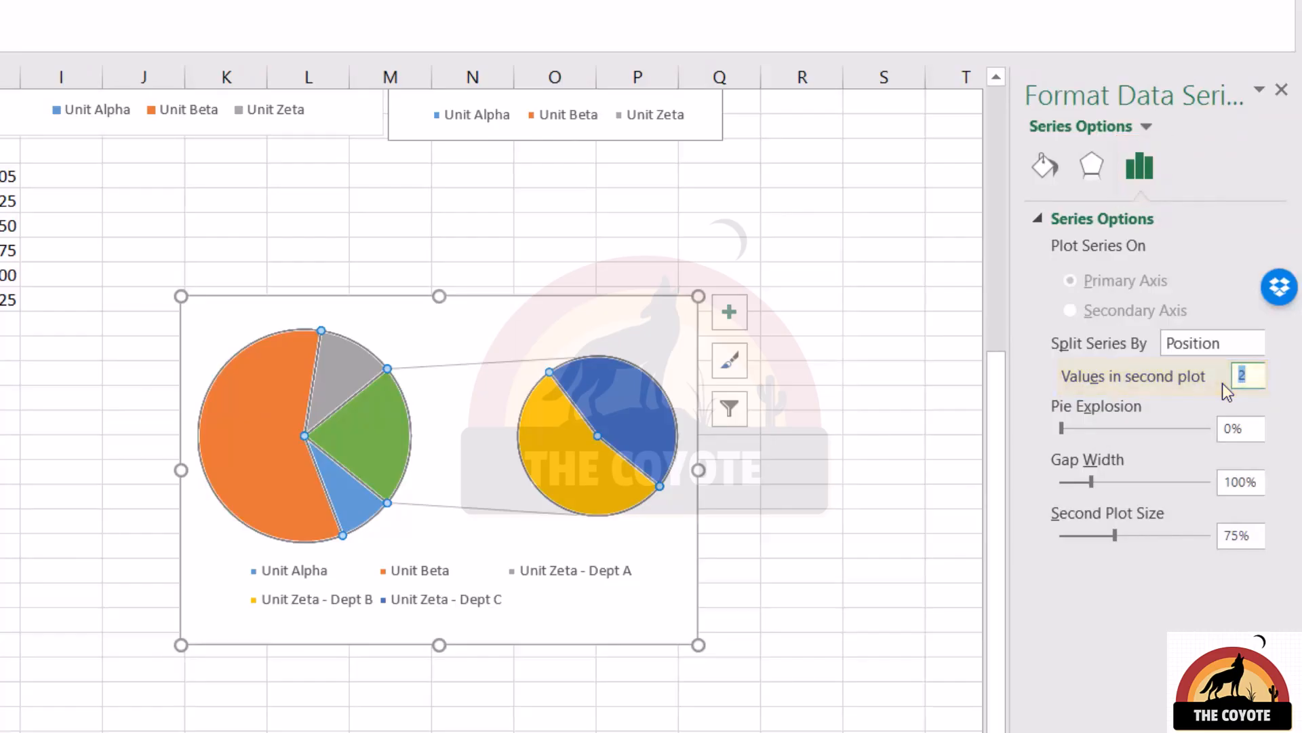
pyautogui.write('3')
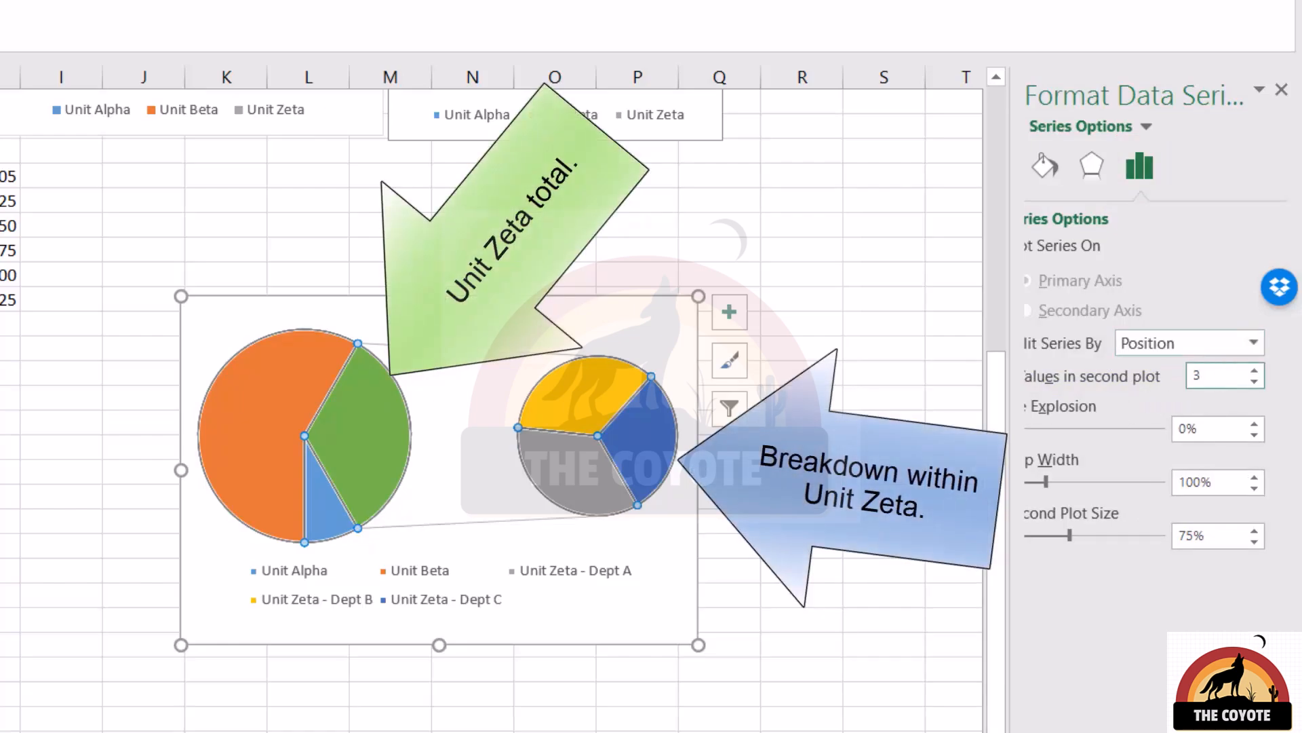
pyautogui.moveTo(602, 437)
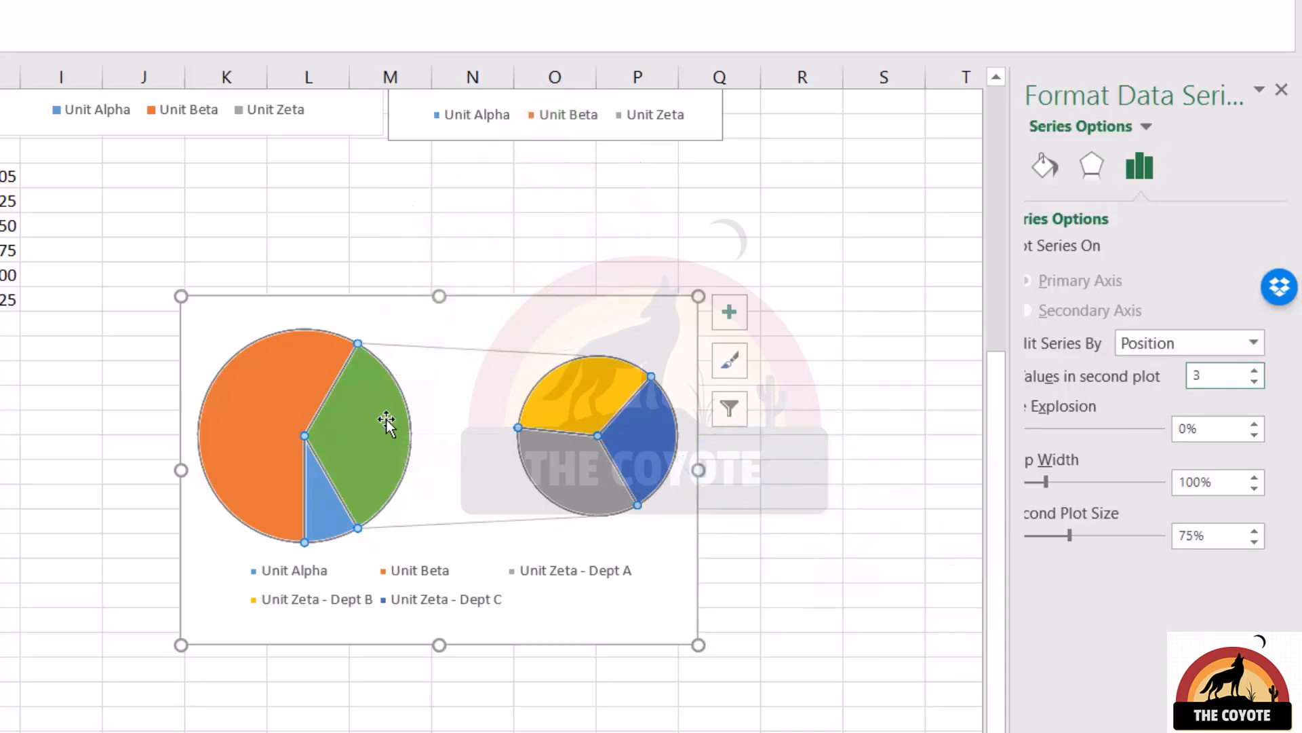
pyautogui.moveTo(387, 435)
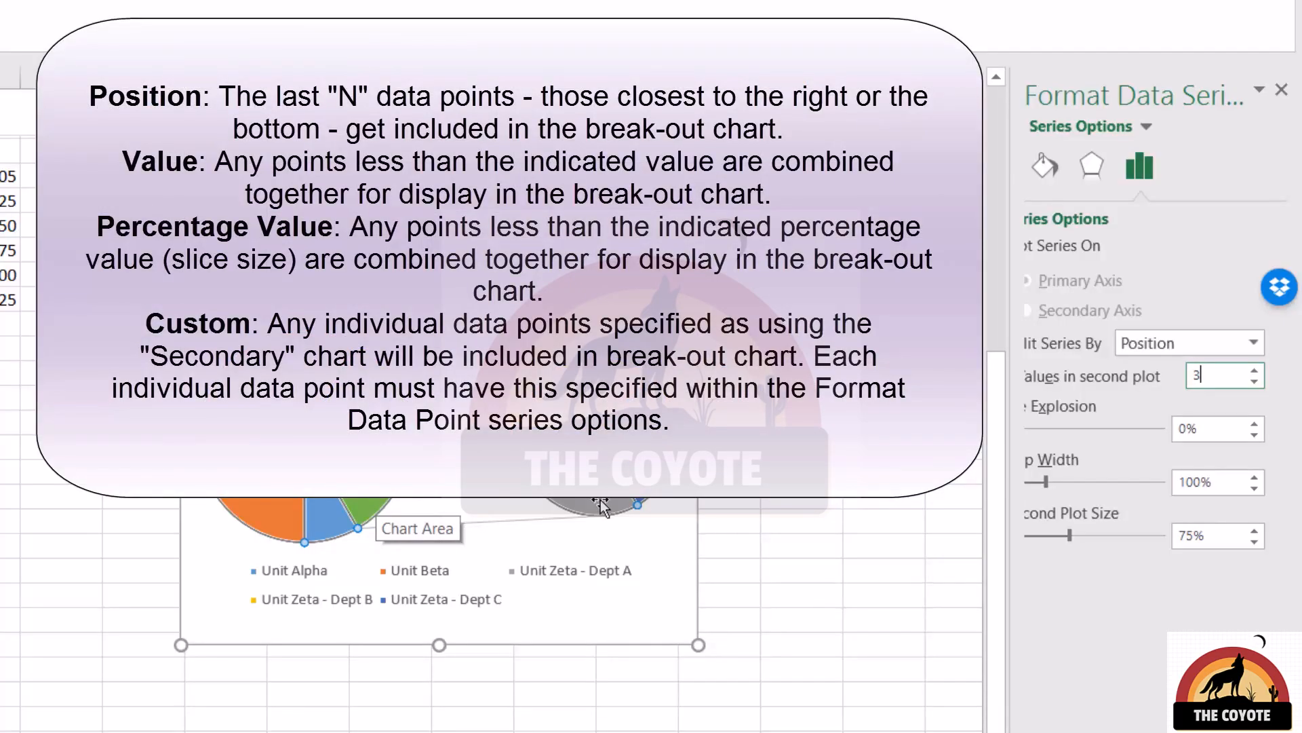
pyautogui.moveTo(601, 505)
# Try splitting the pie of pie series by Value, Percentage value and Custom, and set the split back to Position.
pyautogui.click(1161, 343)
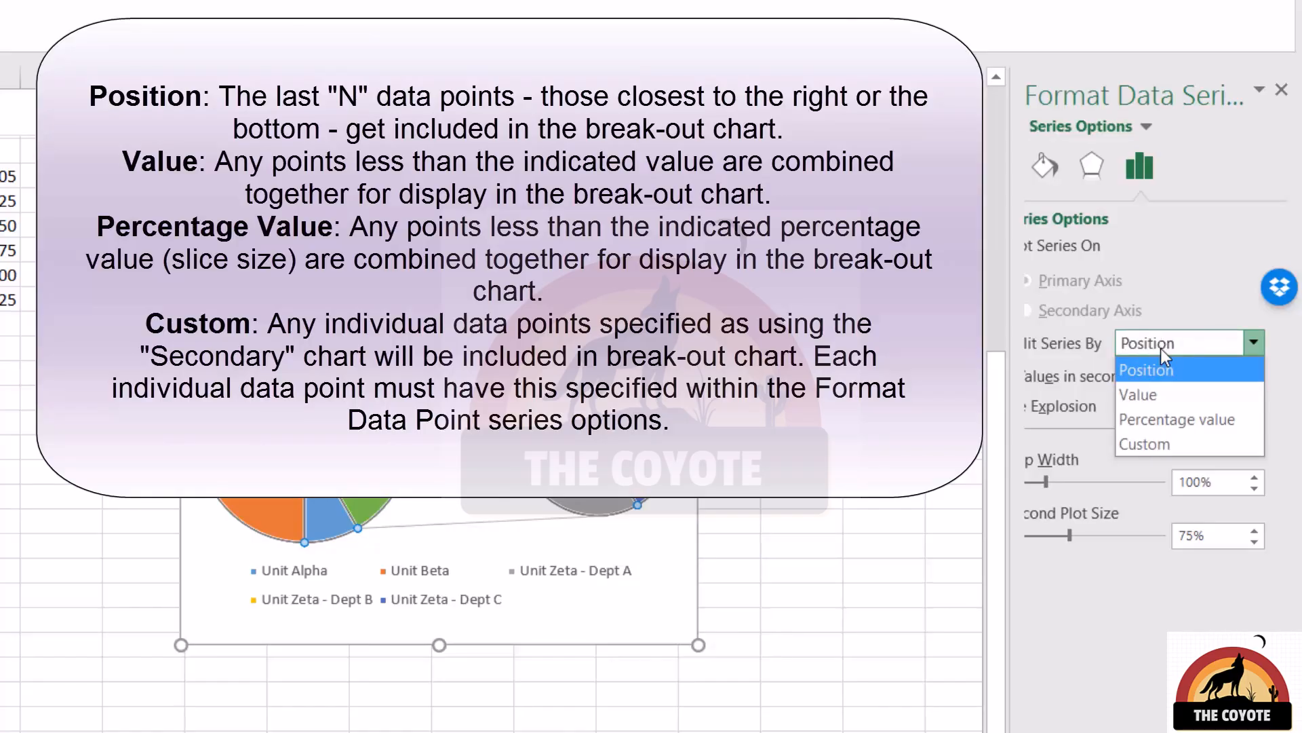
pyautogui.click(1167, 393)
pyautogui.click(1170, 344)
pyautogui.click(1179, 420)
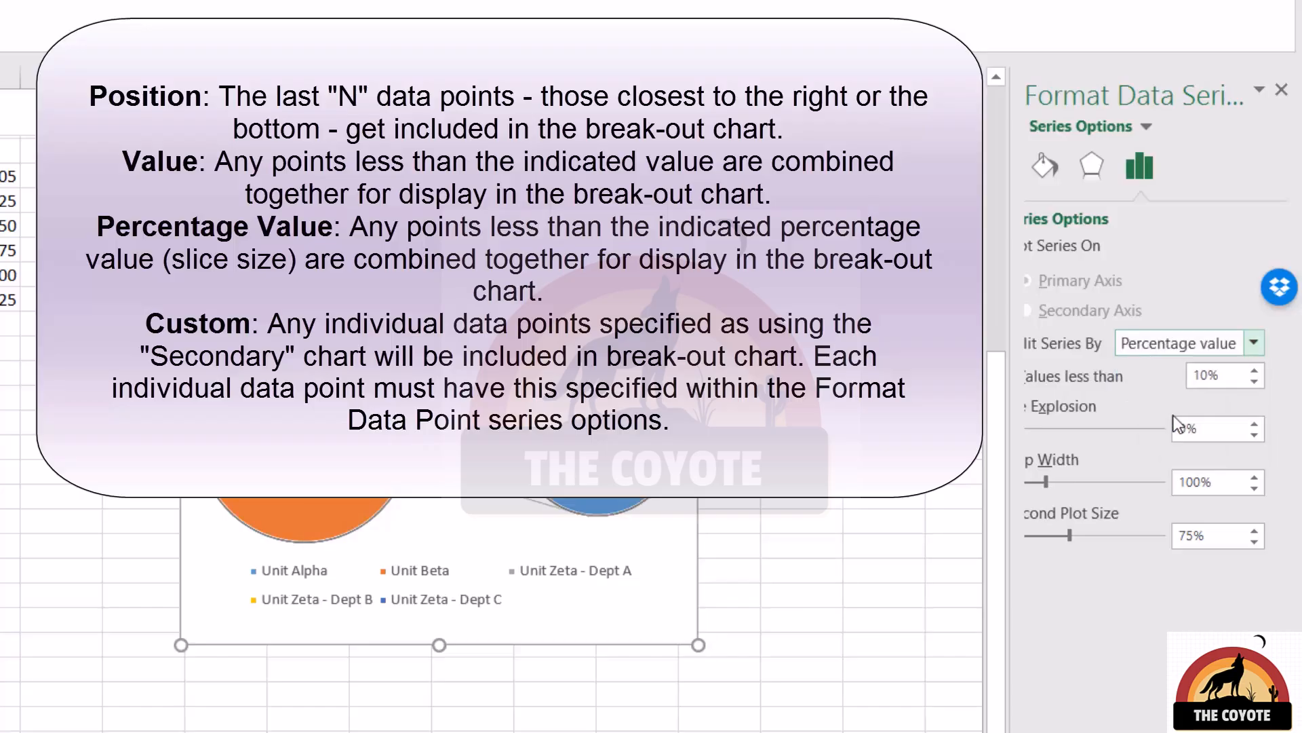
pyautogui.click(1179, 343)
pyautogui.click(1148, 445)
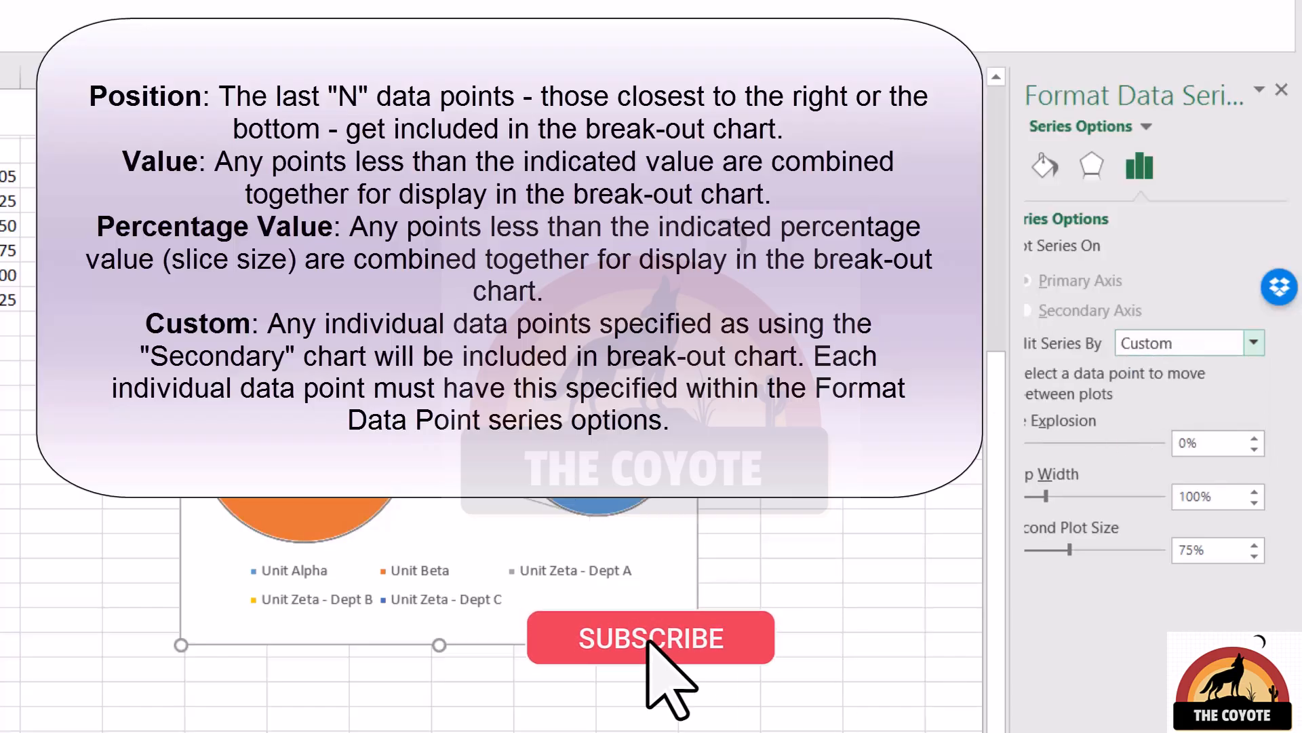
pyautogui.click(1208, 348)
pyautogui.click(1179, 369)
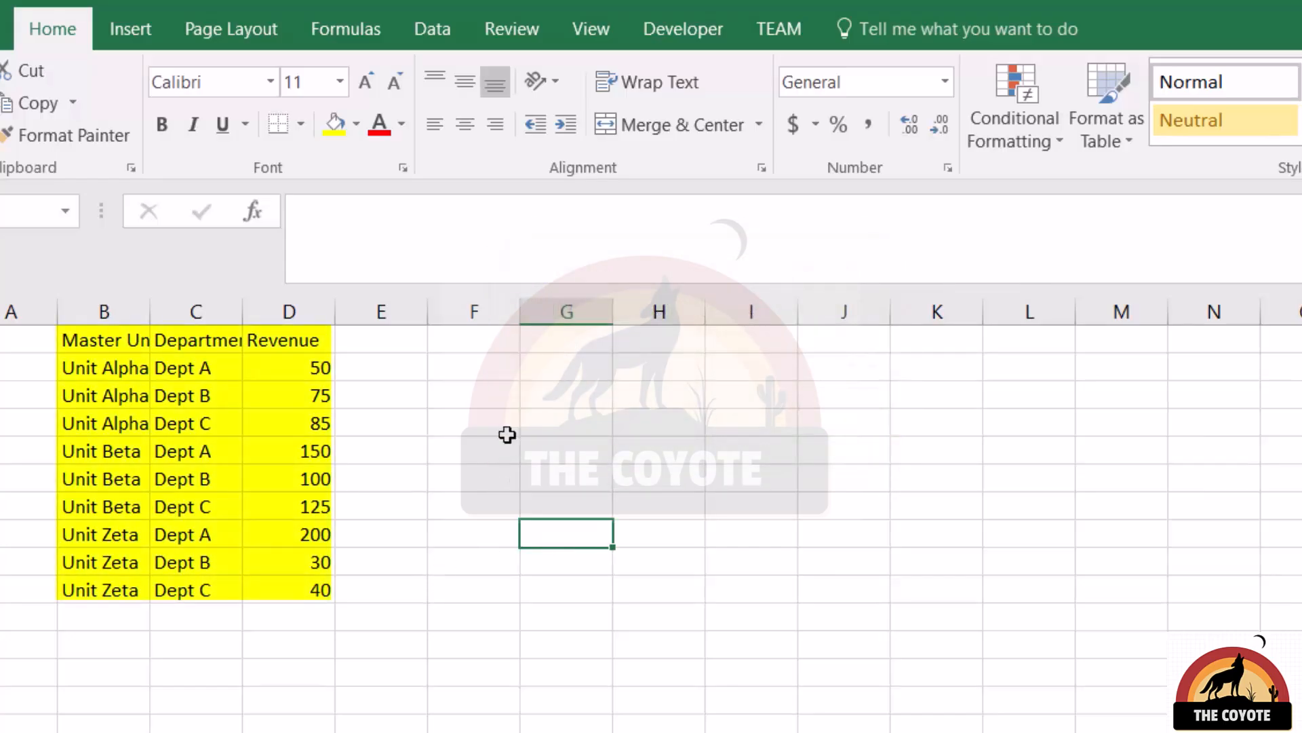
# Examine how the revenue table groups departments under Unit Alpha, Unit Beta and Unit Zeta.
pyautogui.click(108, 400)
pyautogui.click(102, 481)
pyautogui.click(108, 563)
pyautogui.moveTo(204, 369); pyautogui.dragTo(190, 417)
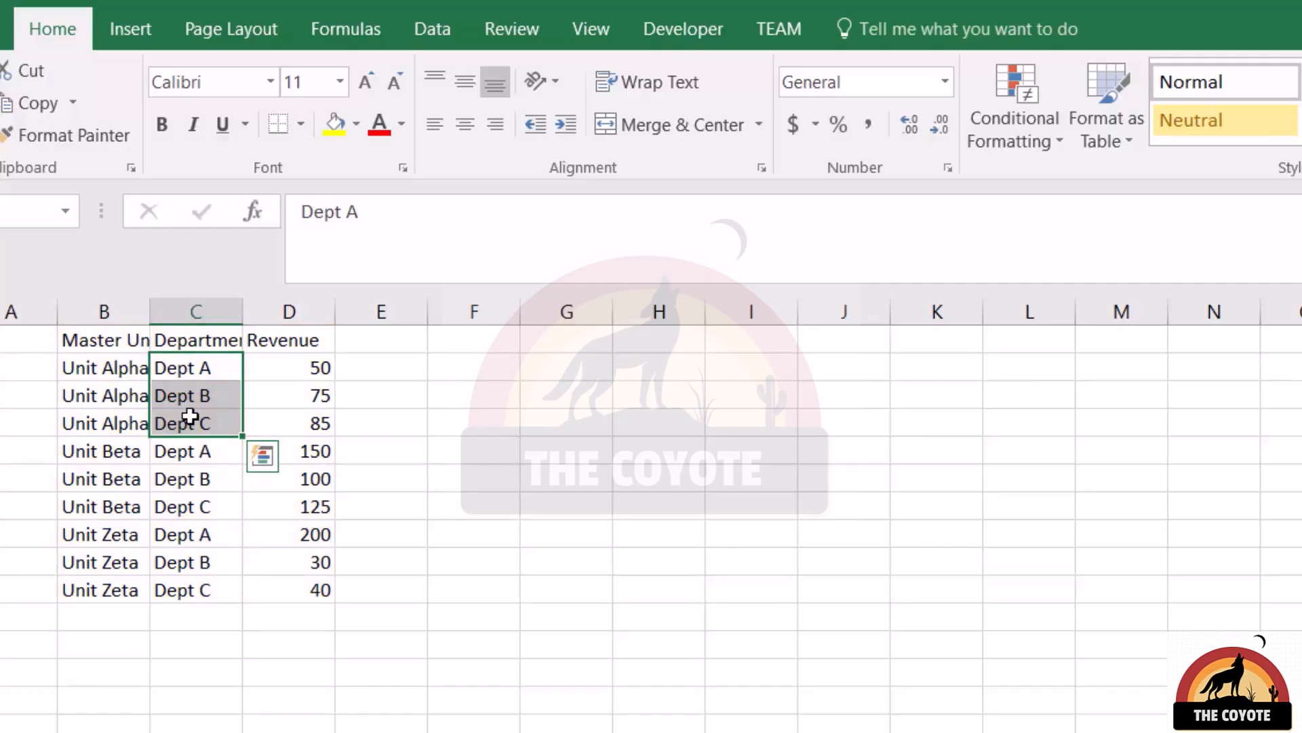
# Insert a blank sunburst chart from an empty cell beside the revenue table.
pyautogui.click(579, 361)
pyautogui.click(146, 23)
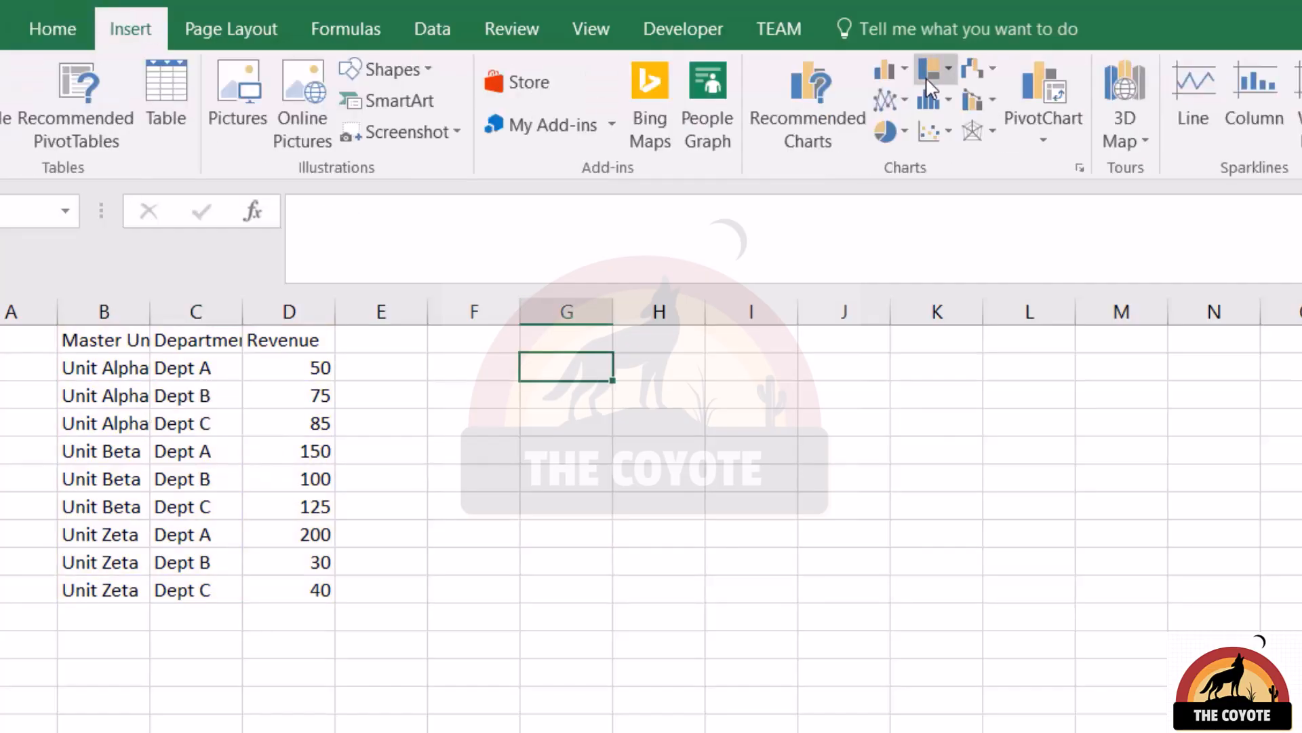
pyautogui.click(931, 83)
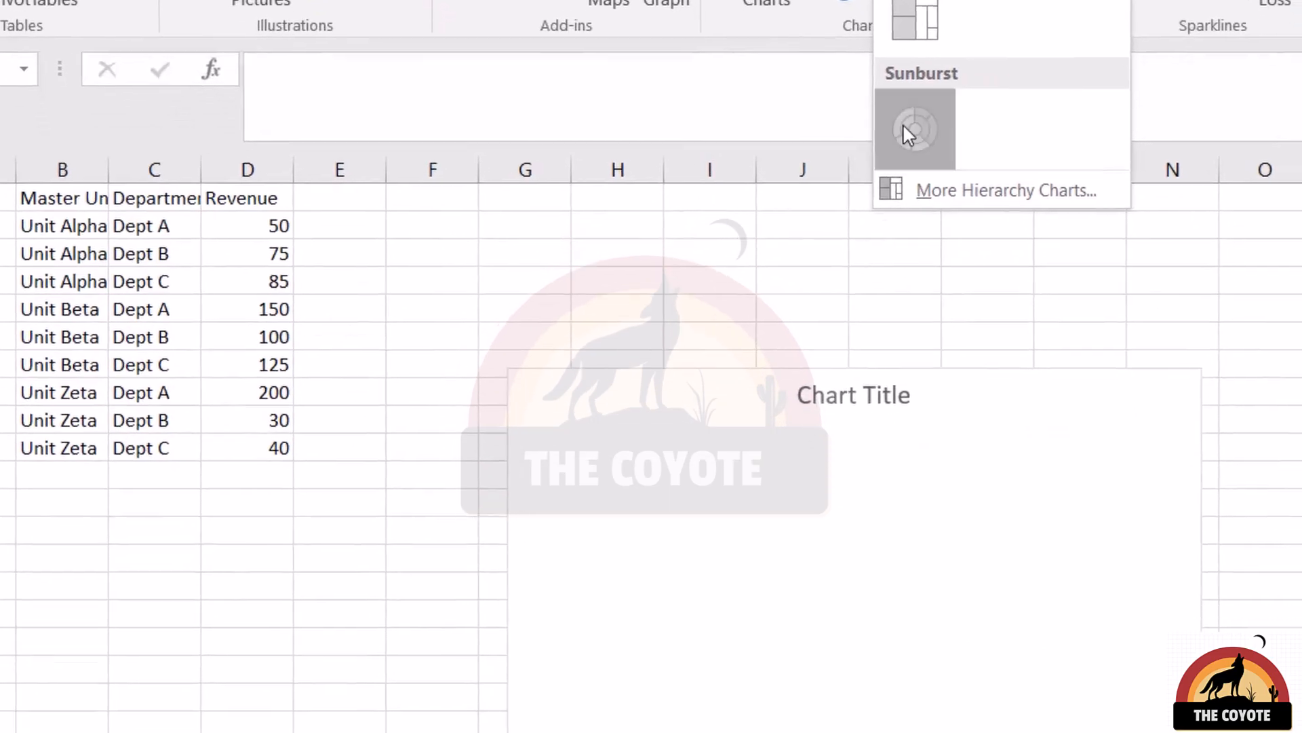
pyautogui.click(935, 230)
# Add a data series to the blank sunburst chart using revenue values D2:D10, leaving the series name empty.
pyautogui.rightClick(709, 441)
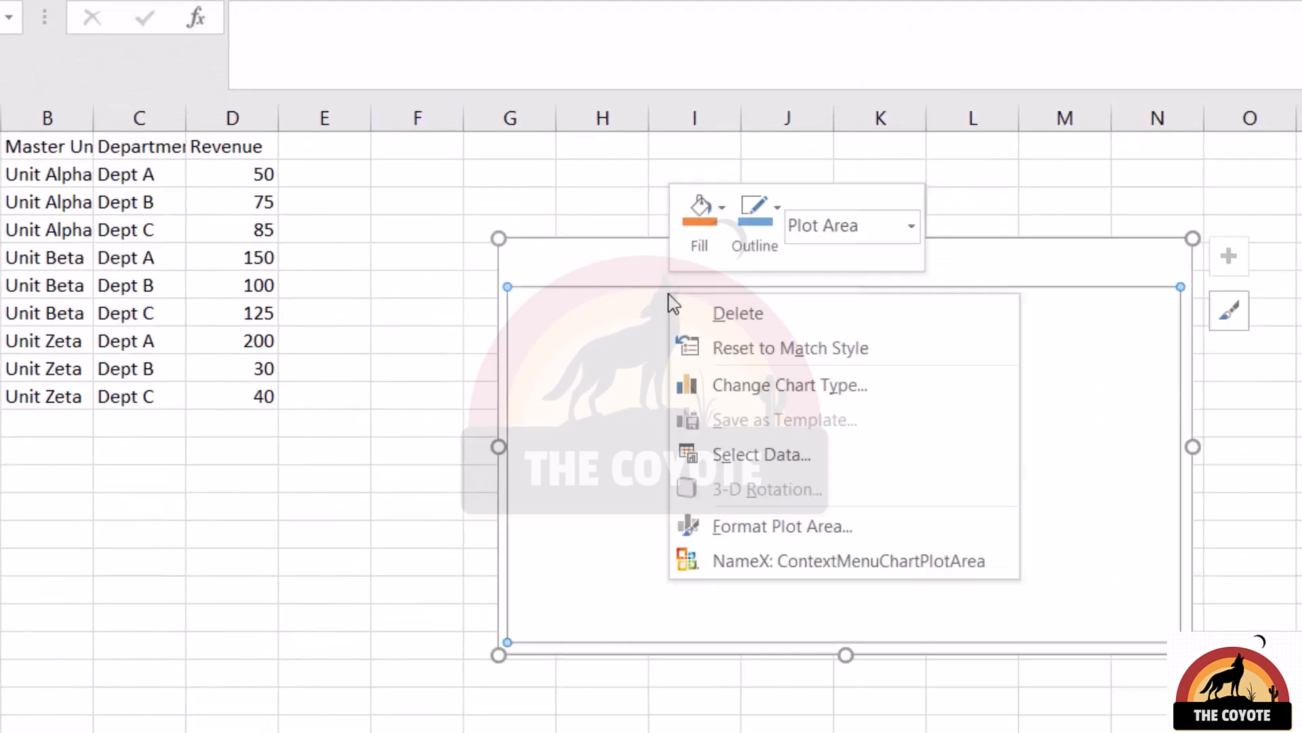
pyautogui.click(786, 454)
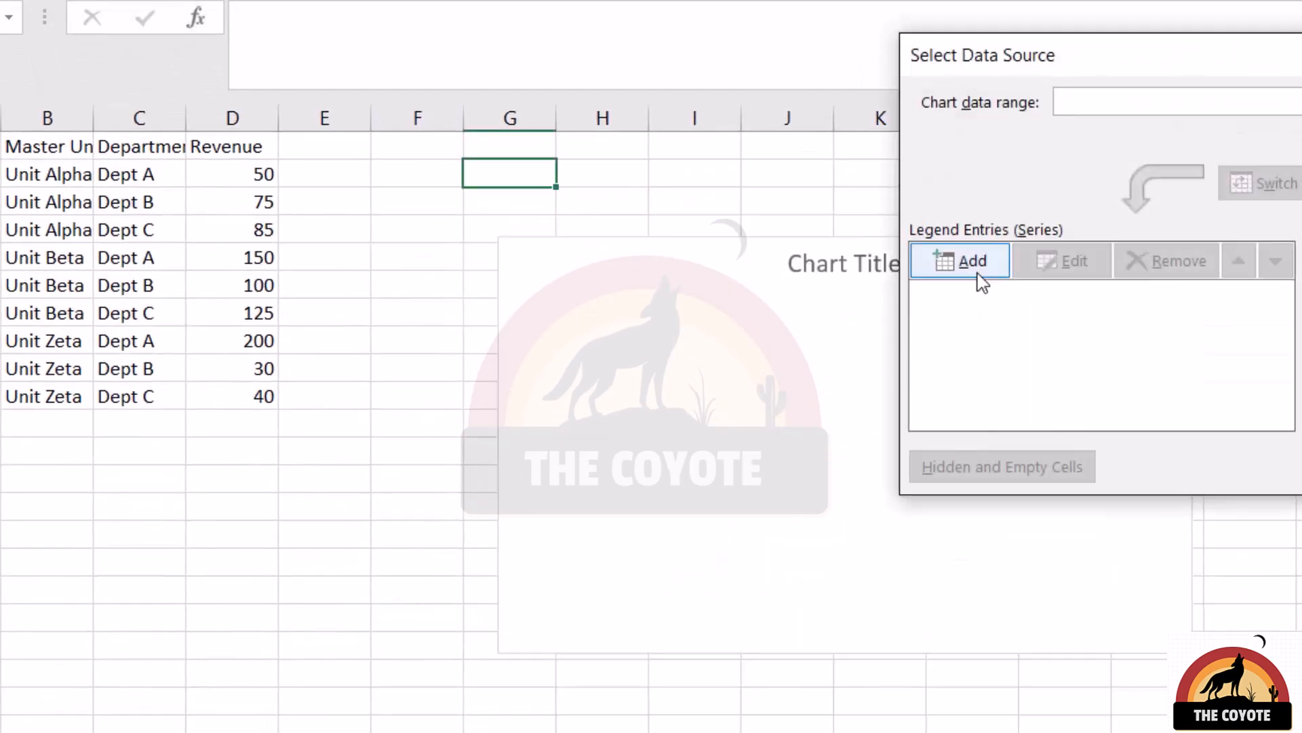
pyautogui.click(976, 264)
pyautogui.click(1133, 307)
pyautogui.moveTo(263, 174); pyautogui.dragTo(253, 396)
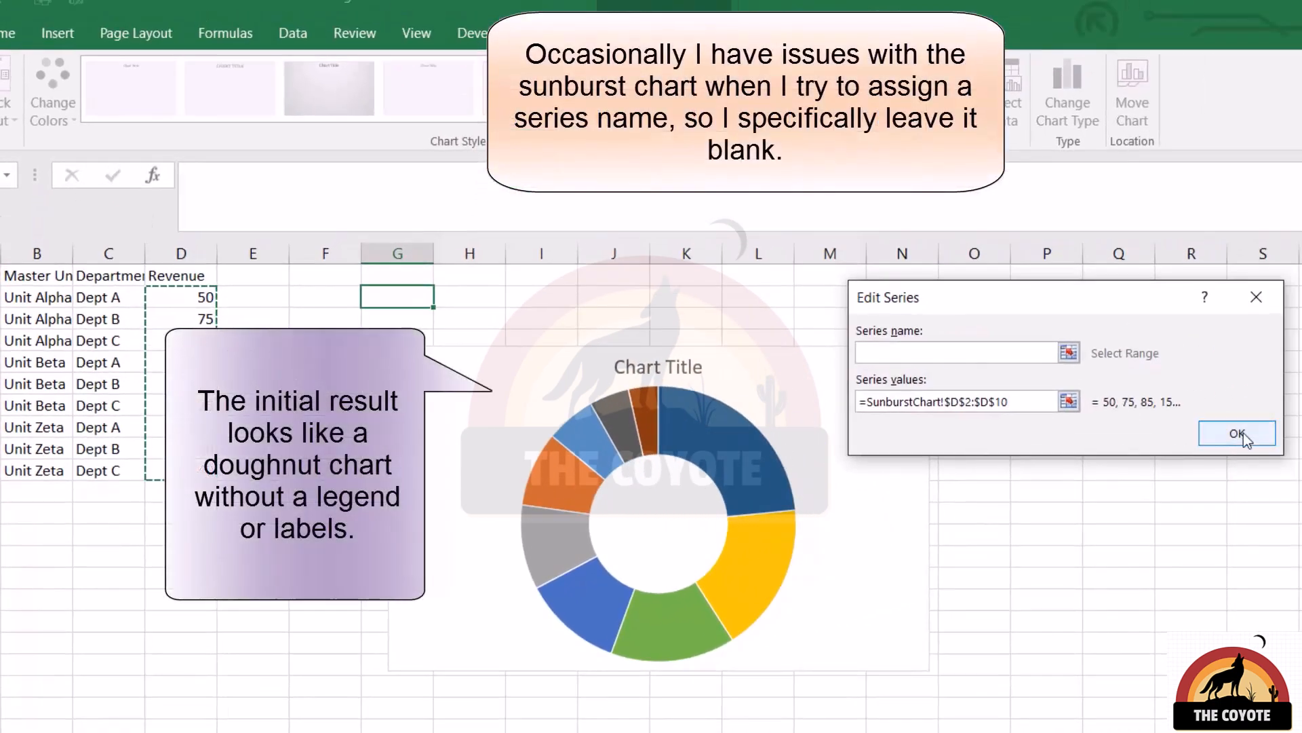
pyautogui.click(1237, 434)
# Set the sunburst chart's category axis labels to the unit and department columns, range B2:C10, and apply the data source.
pyautogui.click(1073, 362)
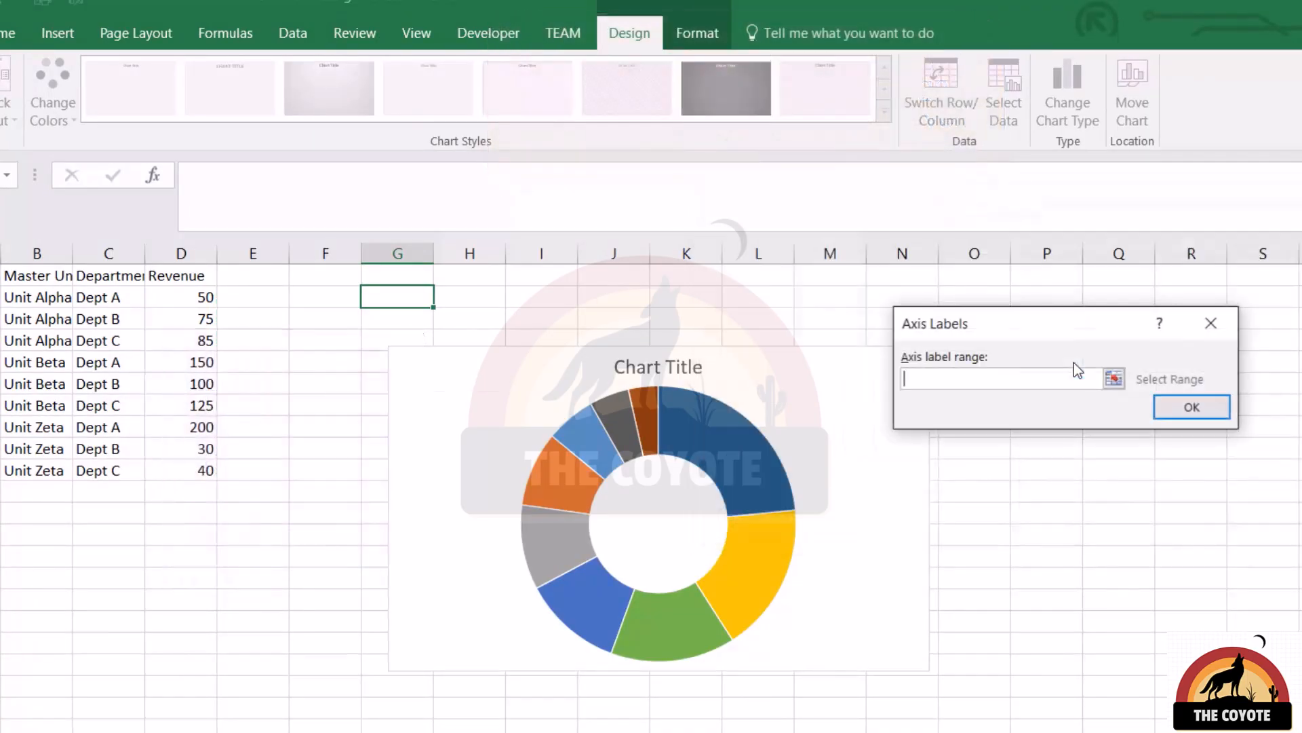
pyautogui.moveTo(28, 292); pyautogui.dragTo(119, 470)
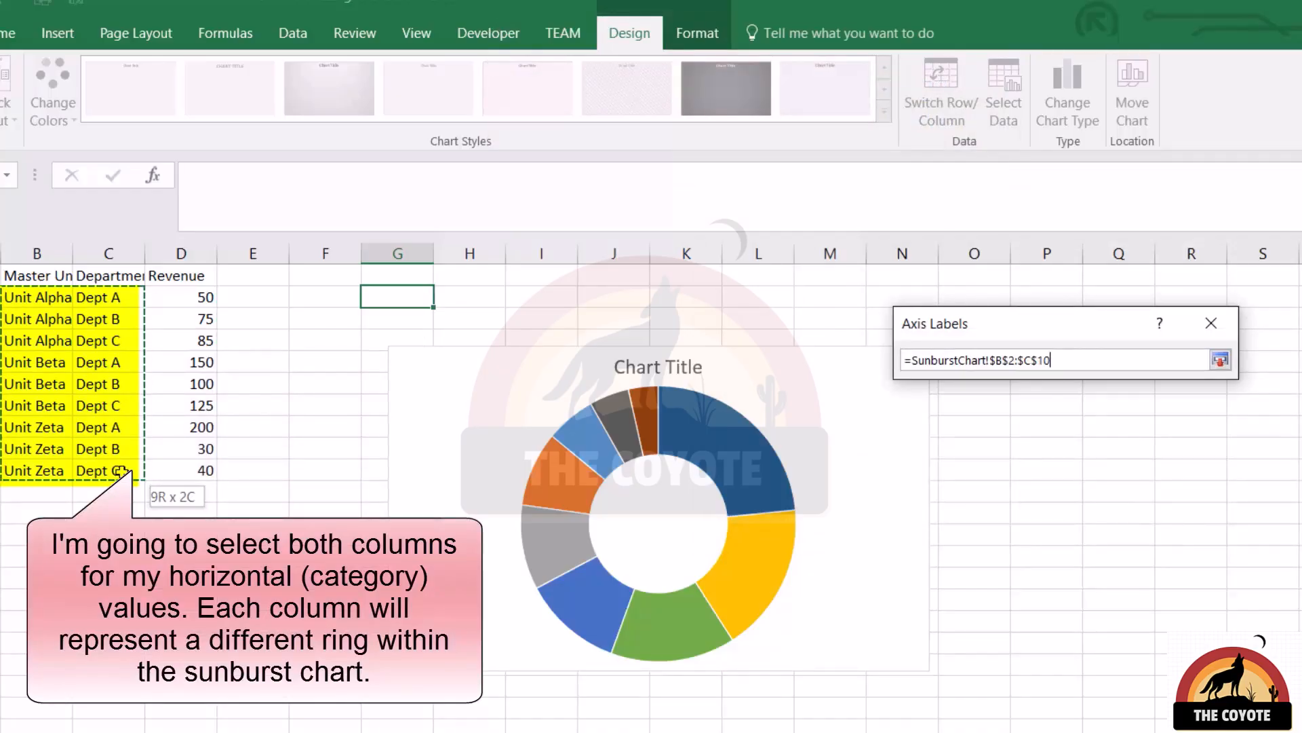
pyautogui.click(1245, 410)
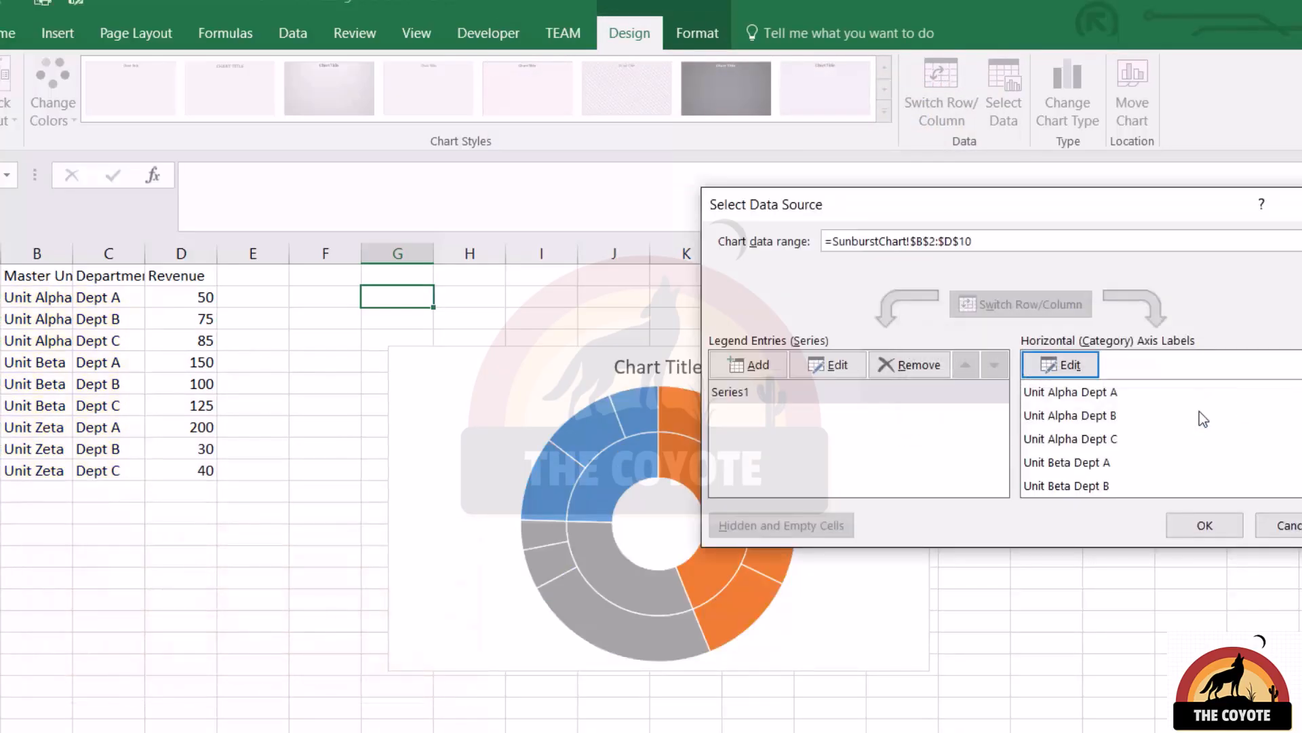
pyautogui.click(1229, 527)
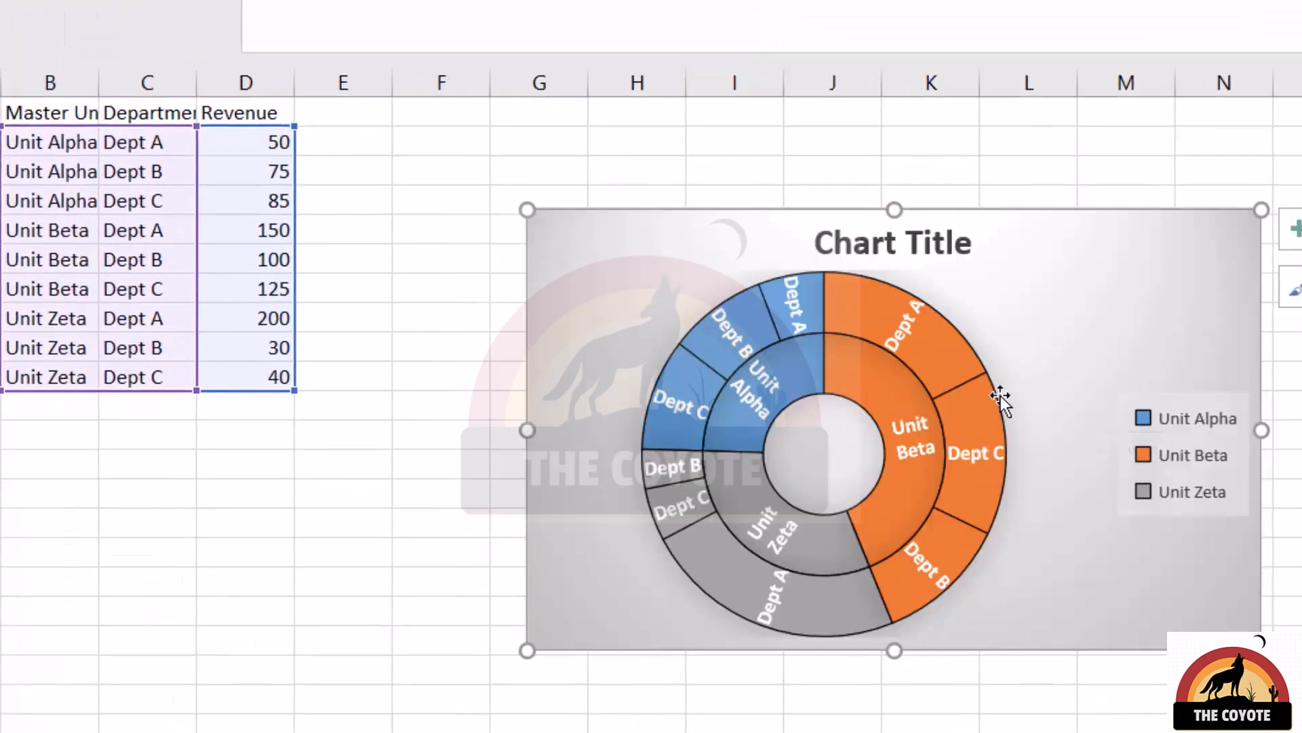
# Examine the inner unit ring and the outer department ring of the sunburst chart.
pyautogui.click(1067, 358)
pyautogui.click(763, 385)
pyautogui.click(800, 433)
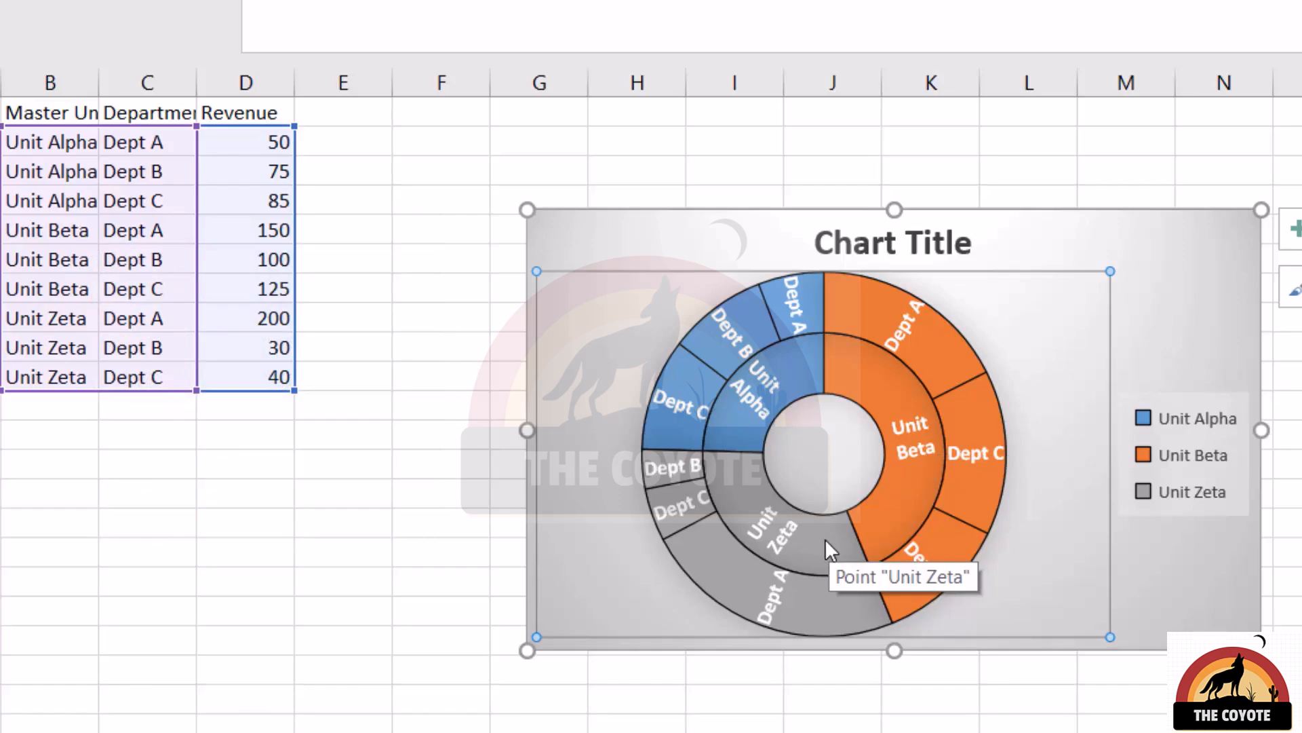
# Change the three-ring sunburst chart on the TreeChart sheet to the Treemap type.
pyautogui.click(827, 730)
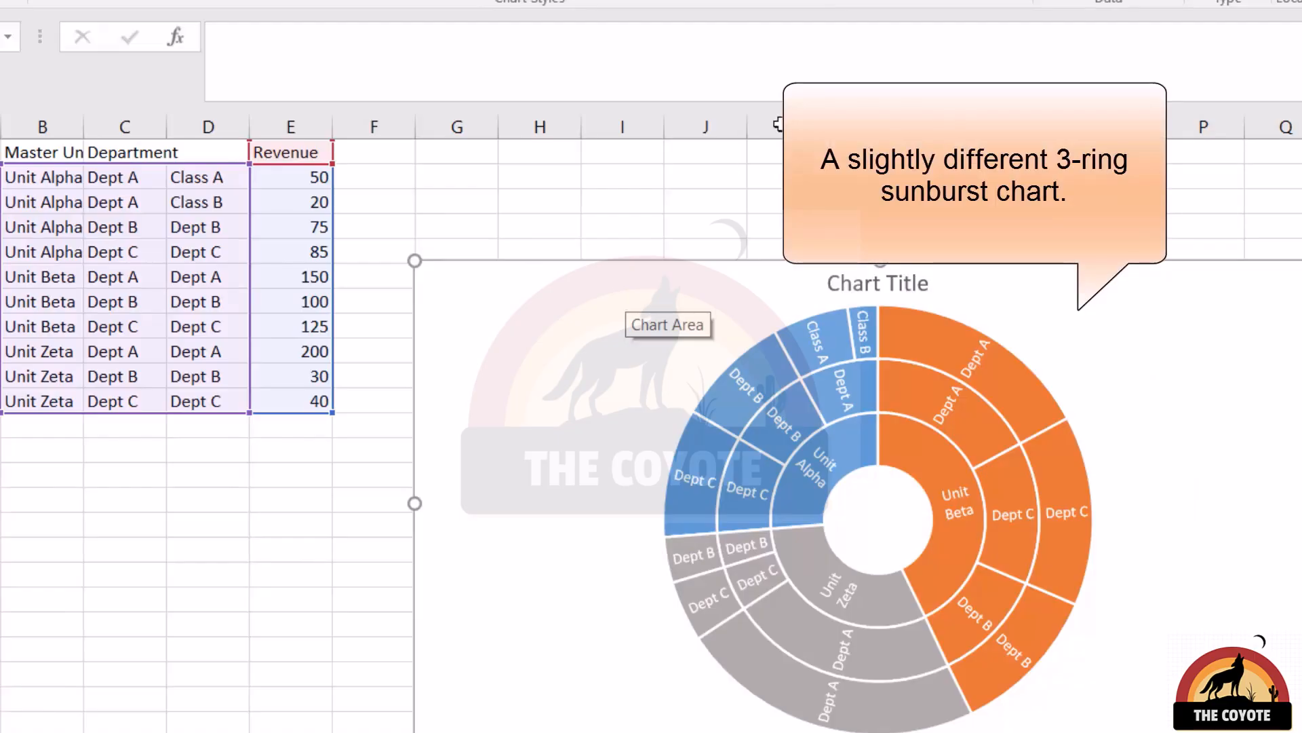
pyautogui.click(1228, 2)
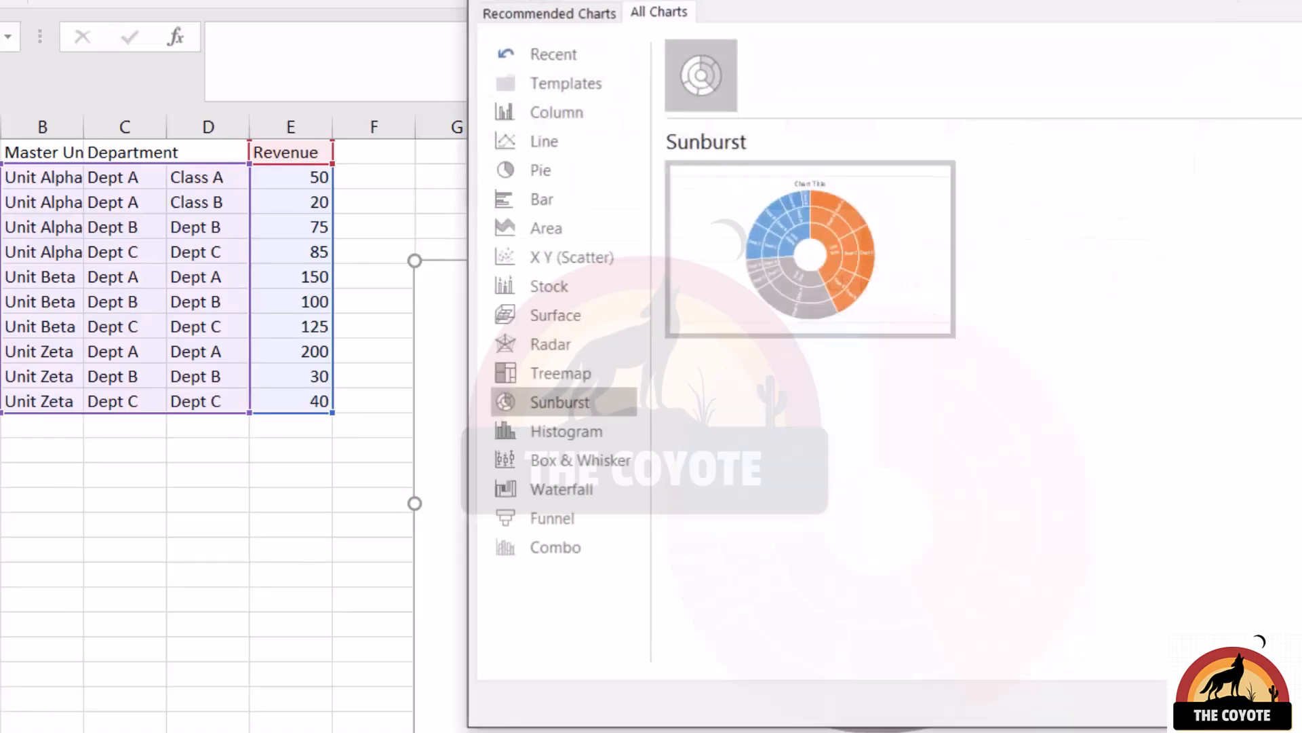
pyautogui.click(601, 374)
pyautogui.click(1221, 703)
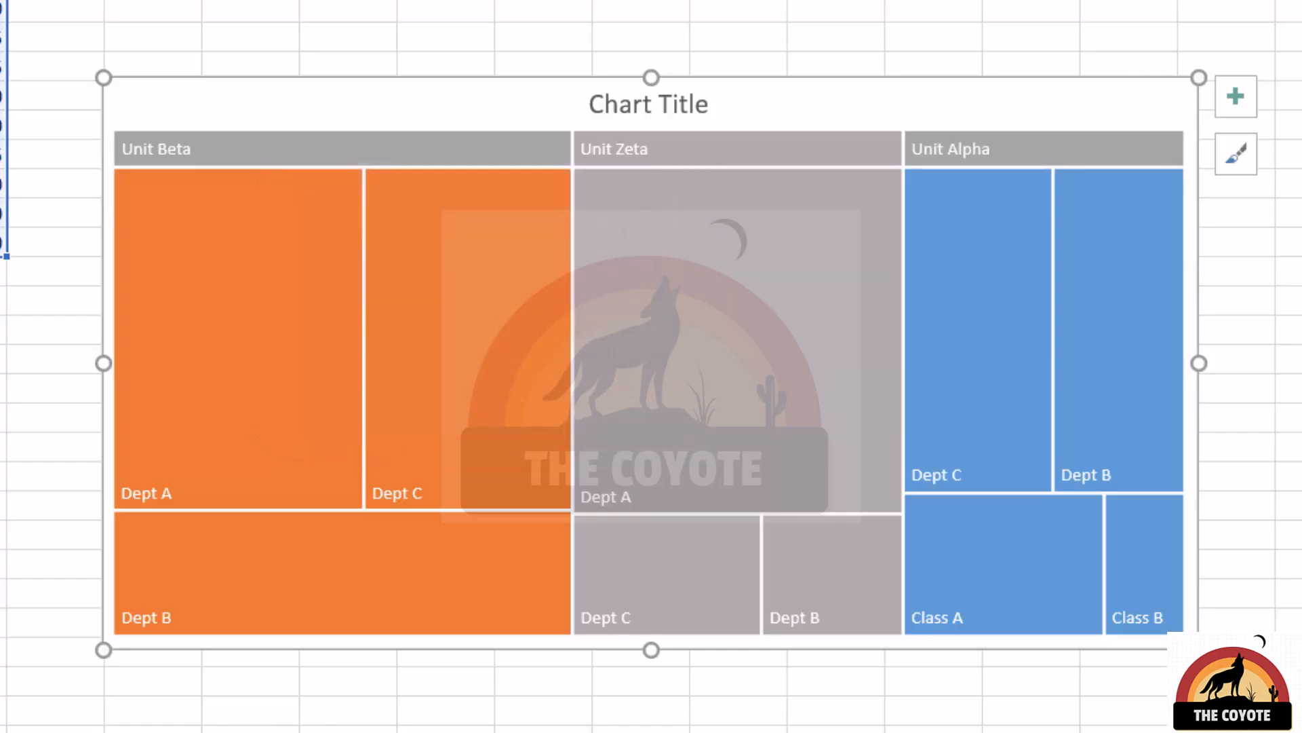
# Open the treemap chart's data source and inspect its revenue series and category axis labels.
pyautogui.rightClick(746, 84)
pyautogui.click(814, 380)
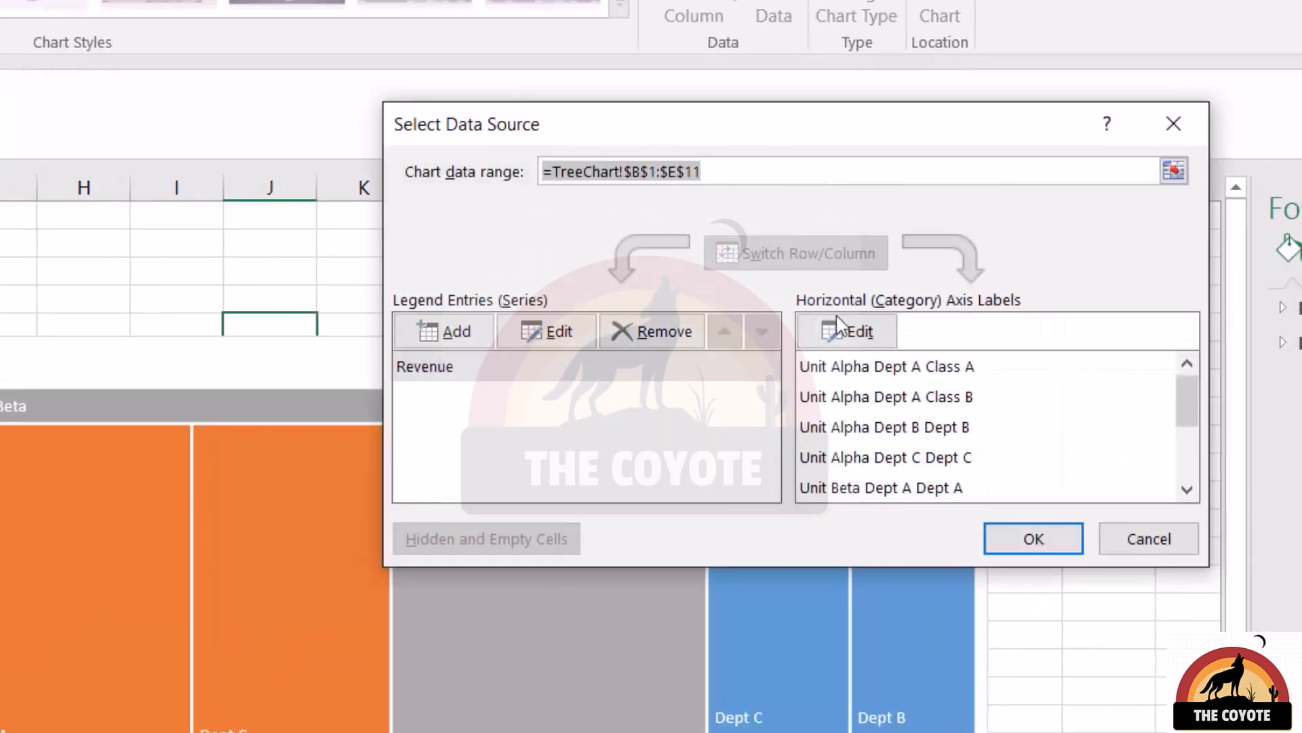
pyautogui.click(840, 377)
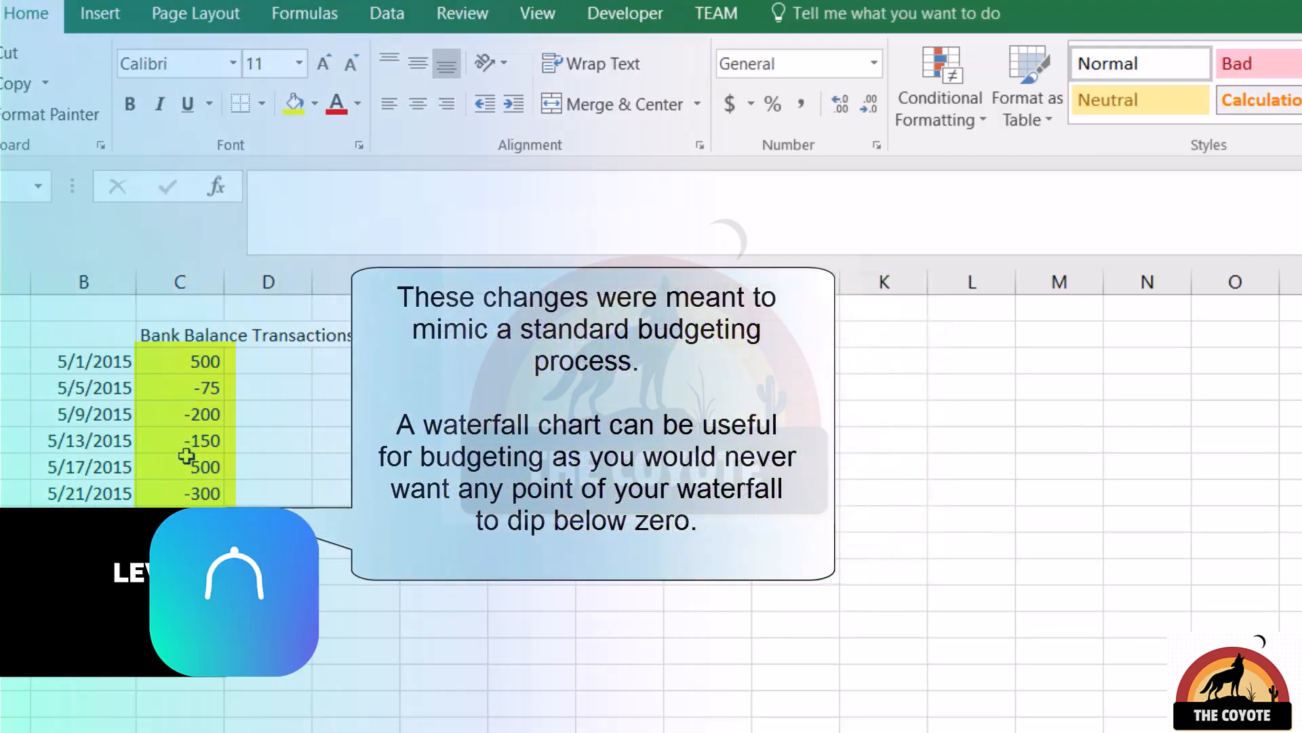
# Examine the positive and negative amounts listed under Bank Balance Transactions.
pyautogui.click(183, 332)
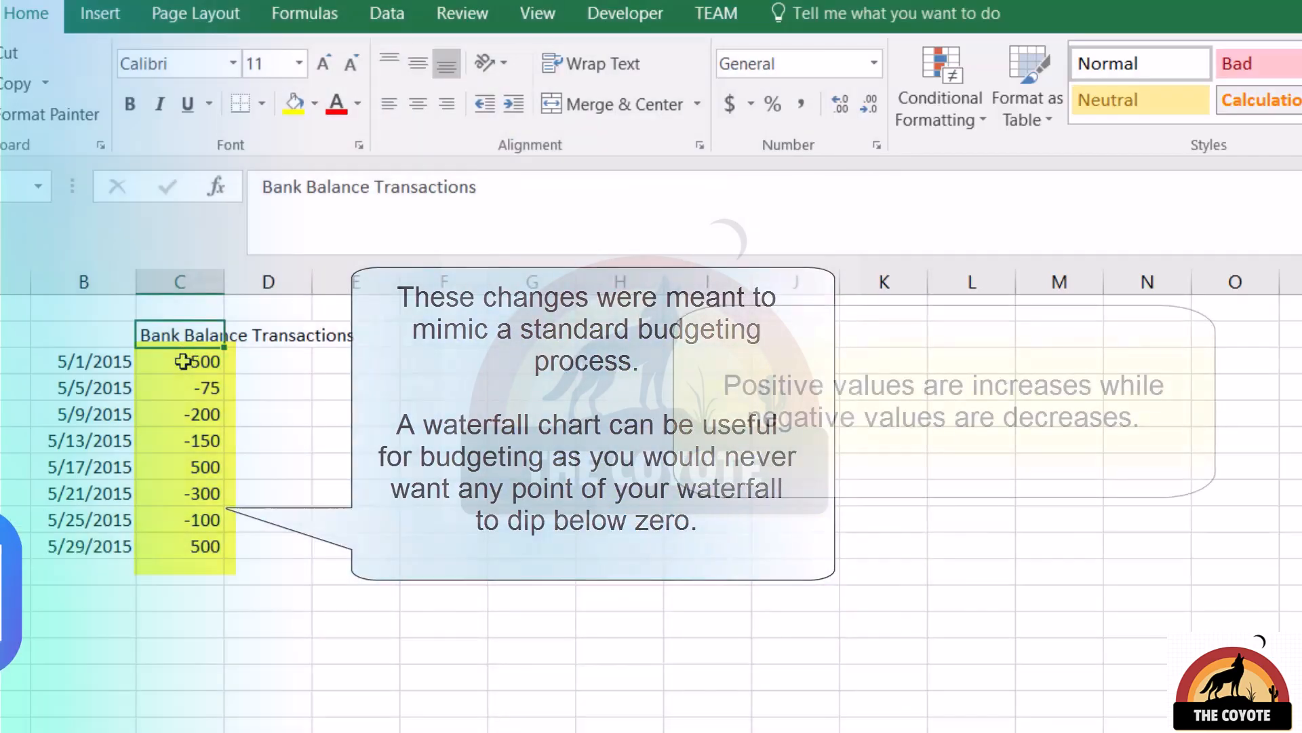
pyautogui.click(183, 360)
pyautogui.keyDown('ctrl'); pyautogui.click(191, 466); pyautogui.keyUp('ctrl')
pyautogui.keyDown('ctrl'); pyautogui.click(219, 547); pyautogui.keyUp('ctrl')
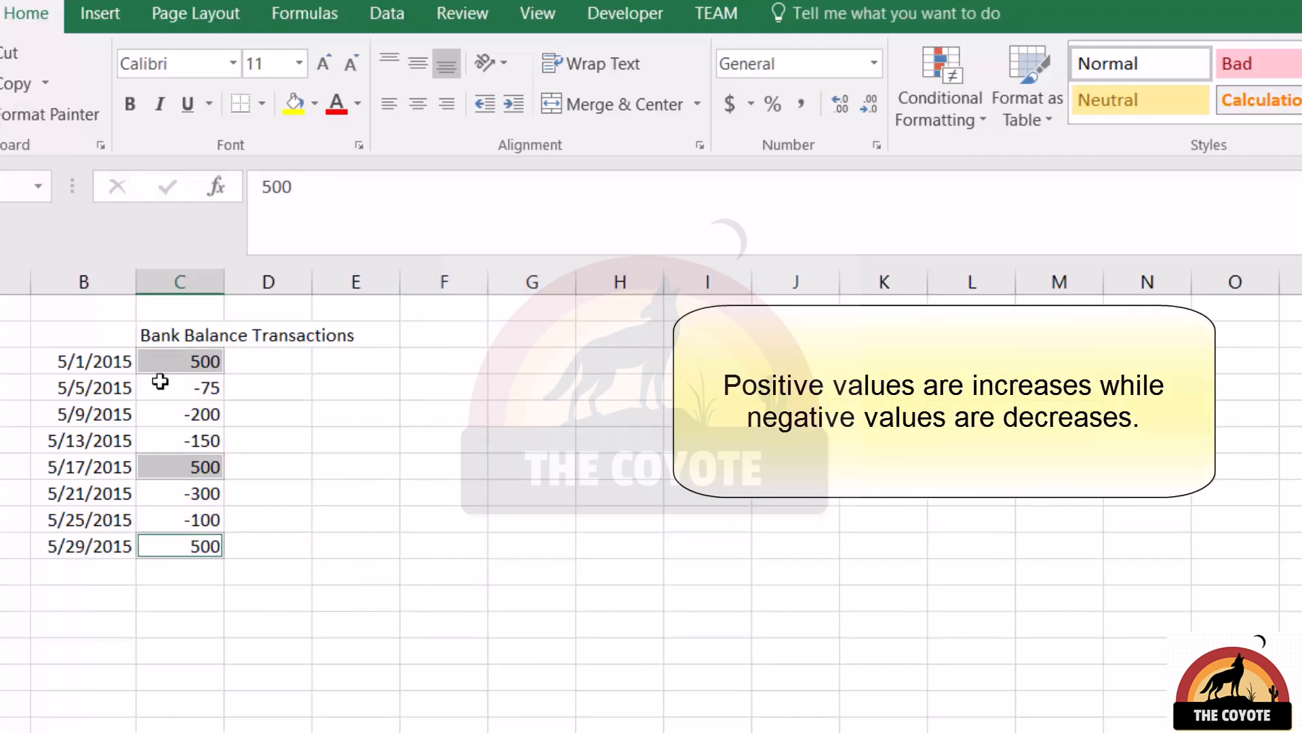
pyautogui.click(179, 381)
pyautogui.moveTo(179, 382); pyautogui.dragTo(188, 470)
pyautogui.click(204, 512)
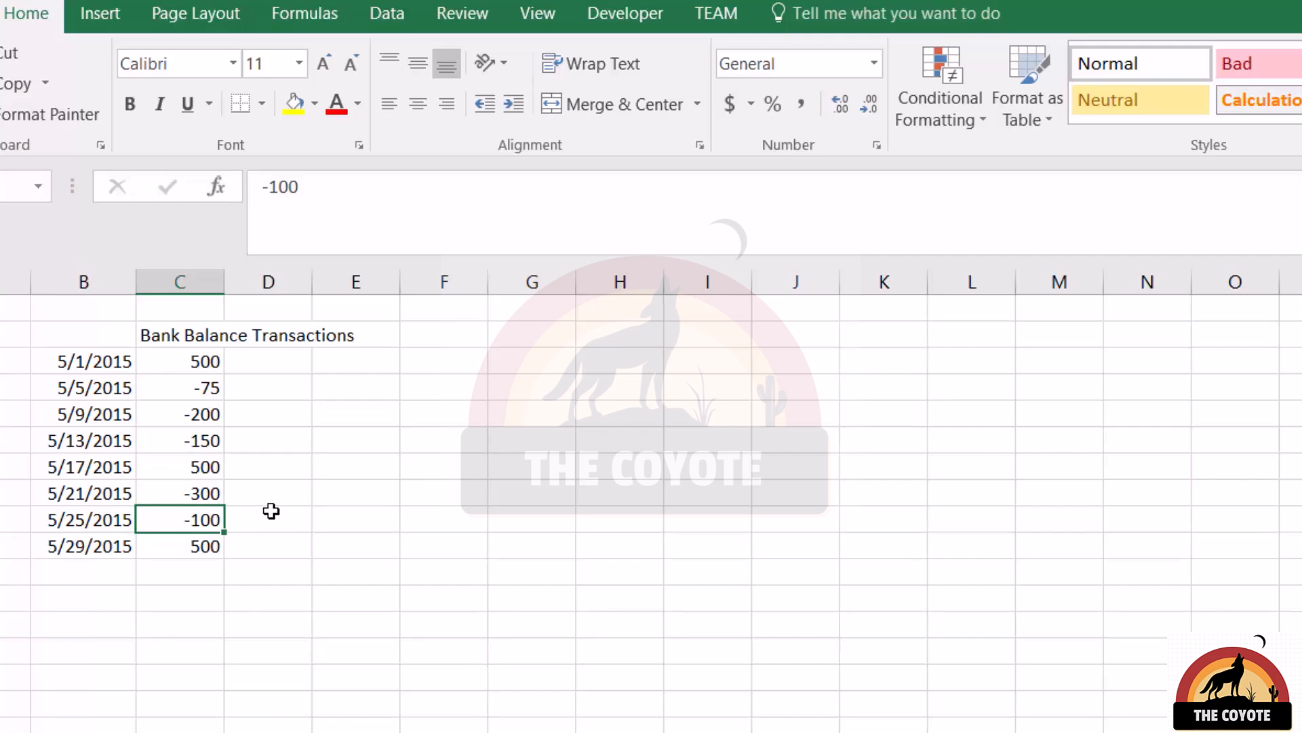
# Insert a waterfall chart from the Bank Balance Transactions amounts for 5/1/2015 through 5/29/2015.
pyautogui.moveTo(170, 357); pyautogui.dragTo(175, 540)
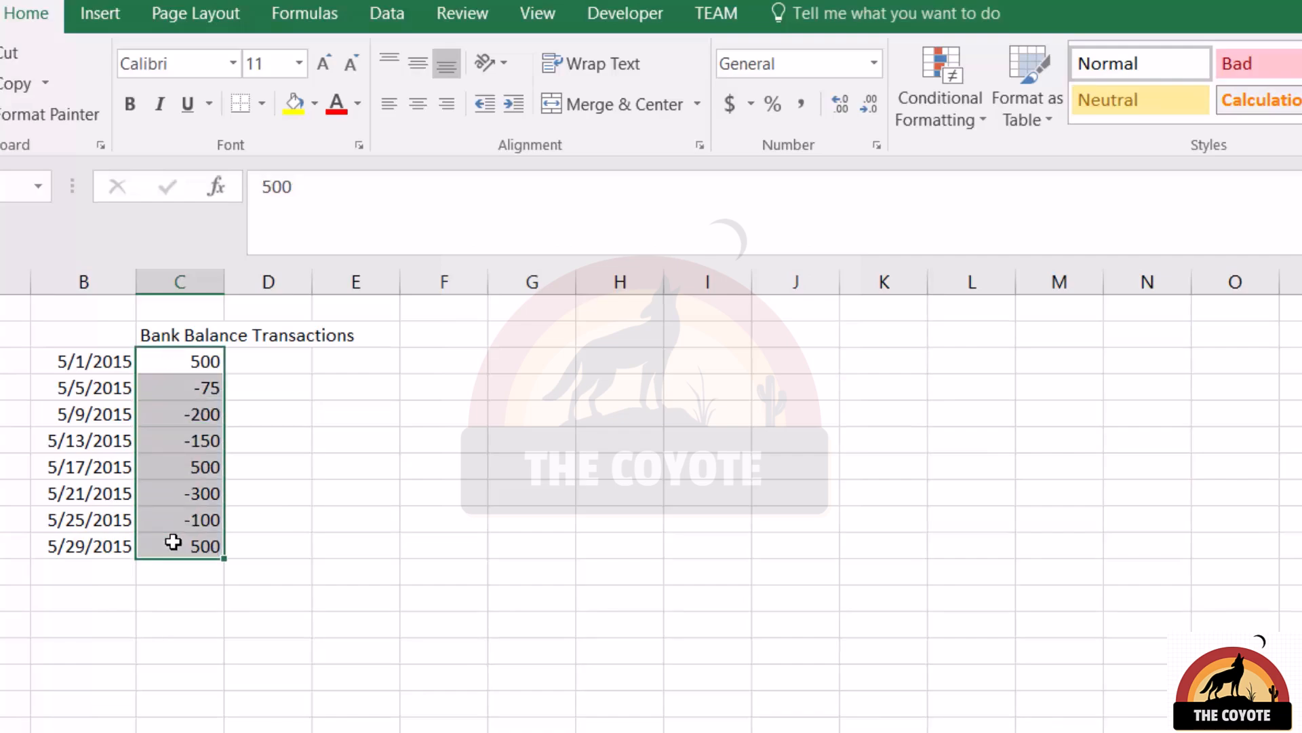
pyautogui.click(108, 21)
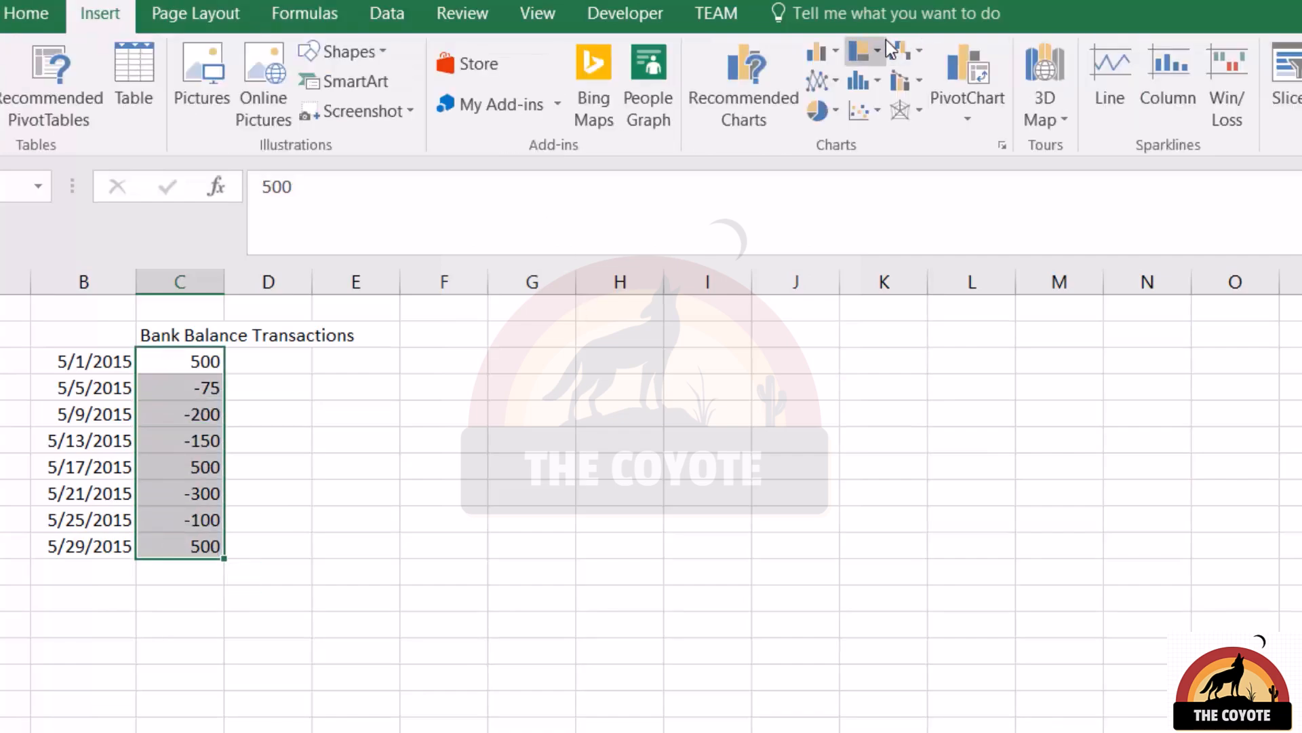
pyautogui.click(914, 54)
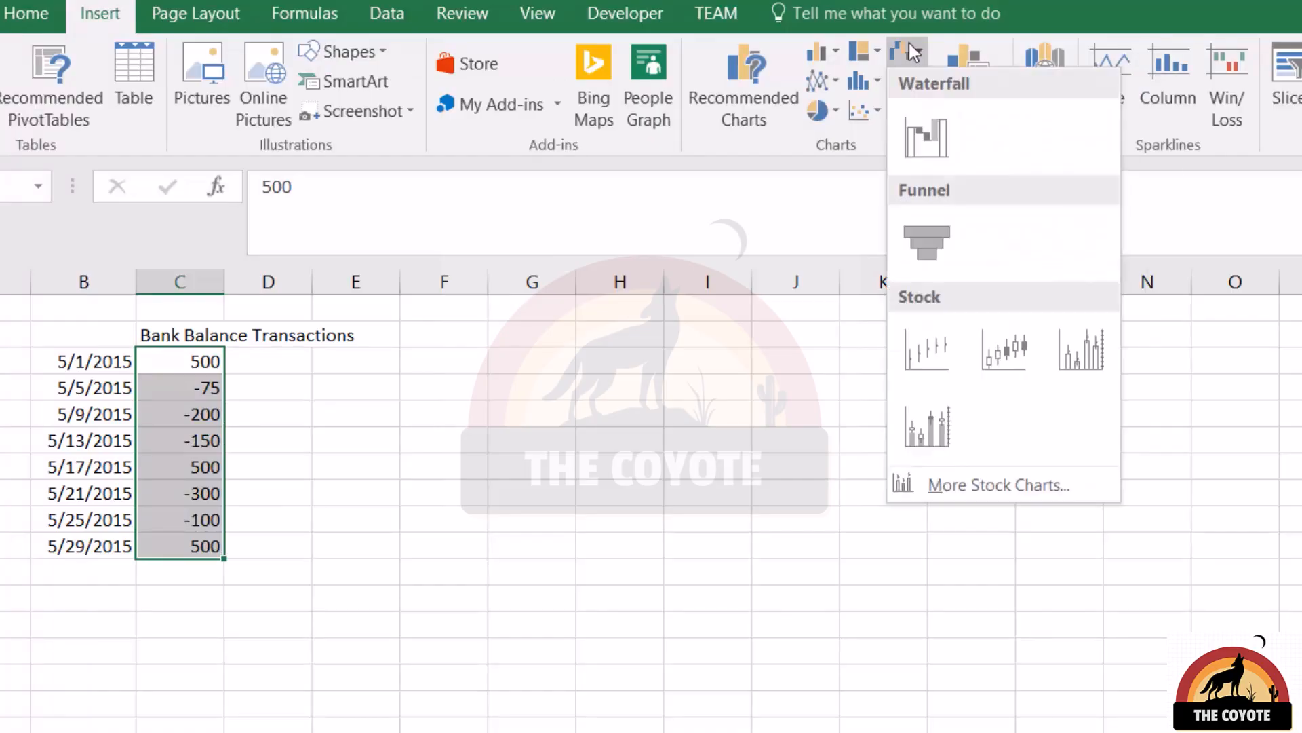
pyautogui.click(946, 143)
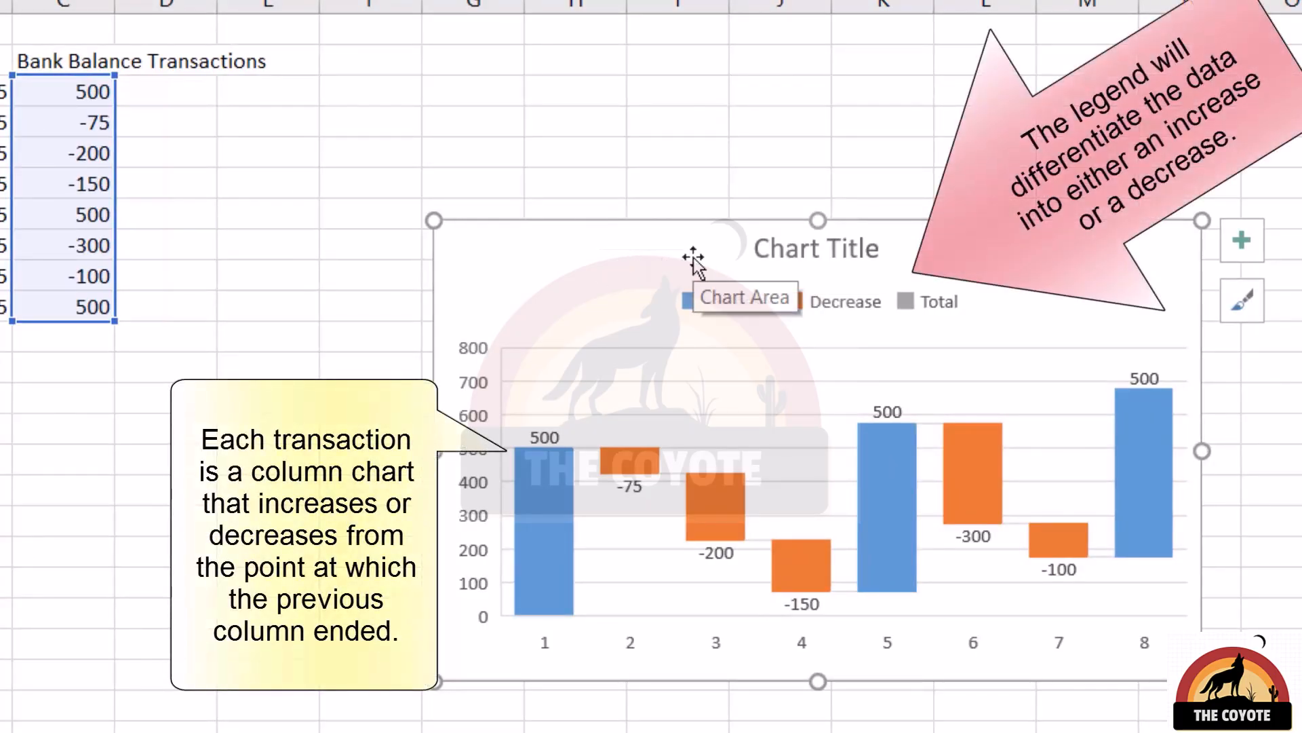
# Examine each column of the waterfall chart in turn to see how the transactions raise or lower the running balance.
pyautogui.click(536, 543)
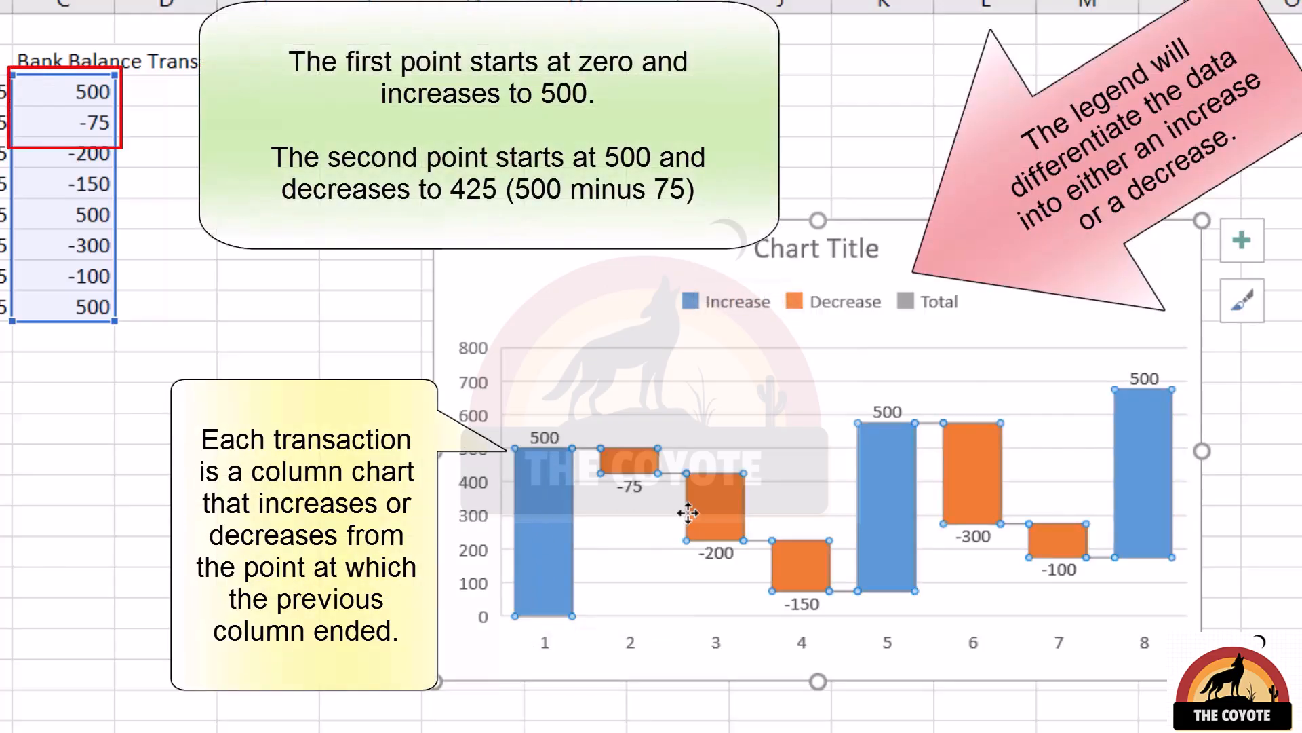
pyautogui.click(620, 459)
pyautogui.click(710, 509)
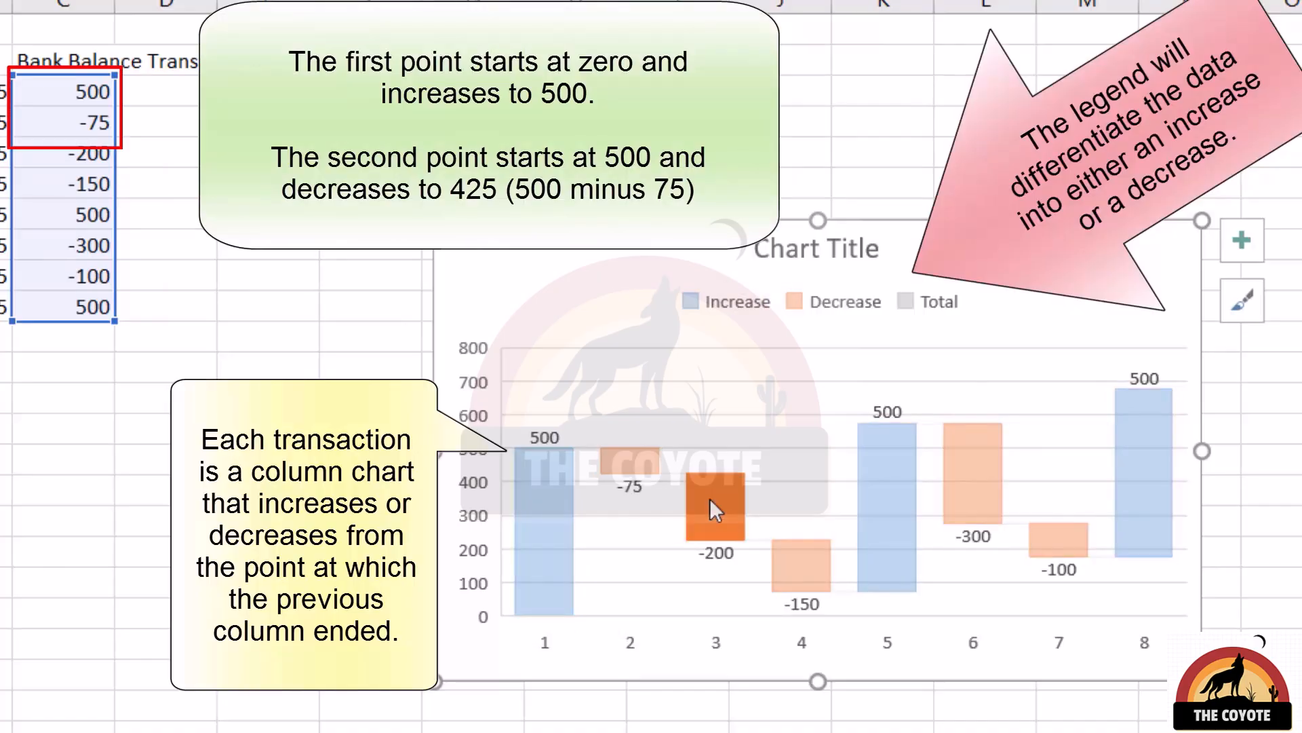
pyautogui.click(792, 554)
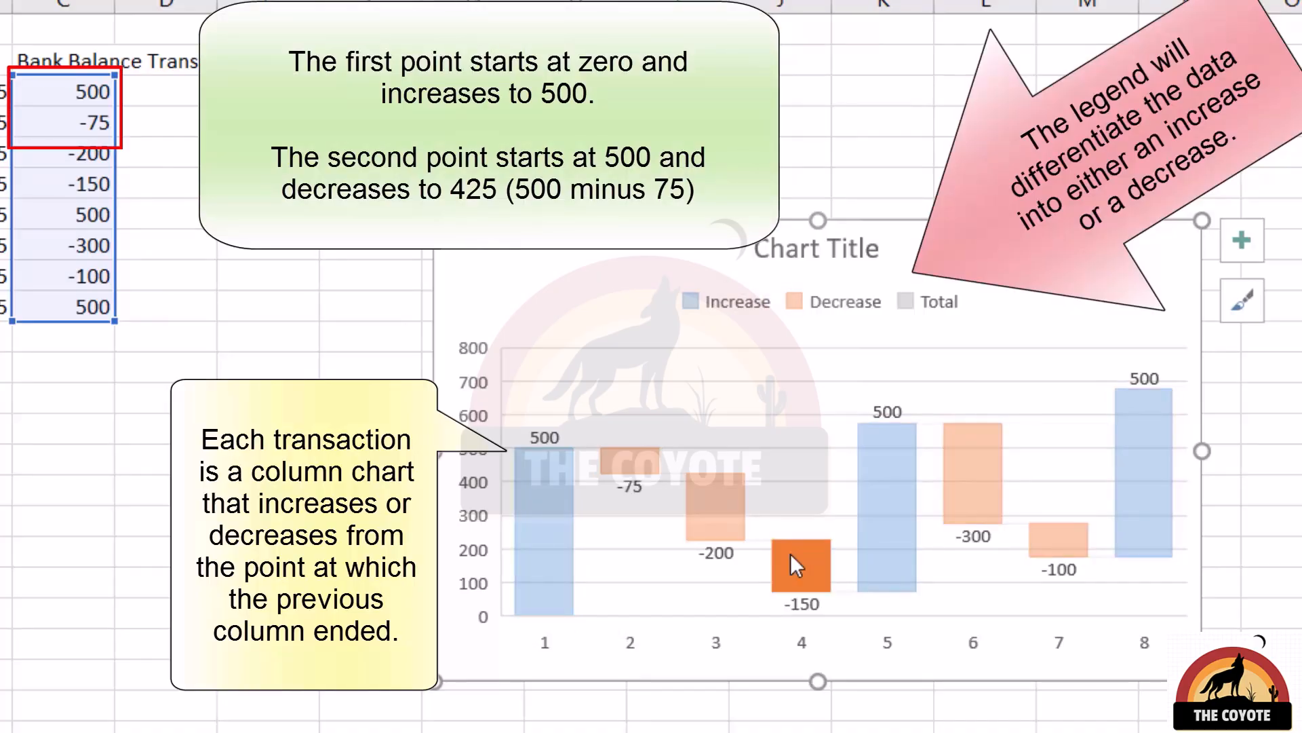
pyautogui.click(880, 486)
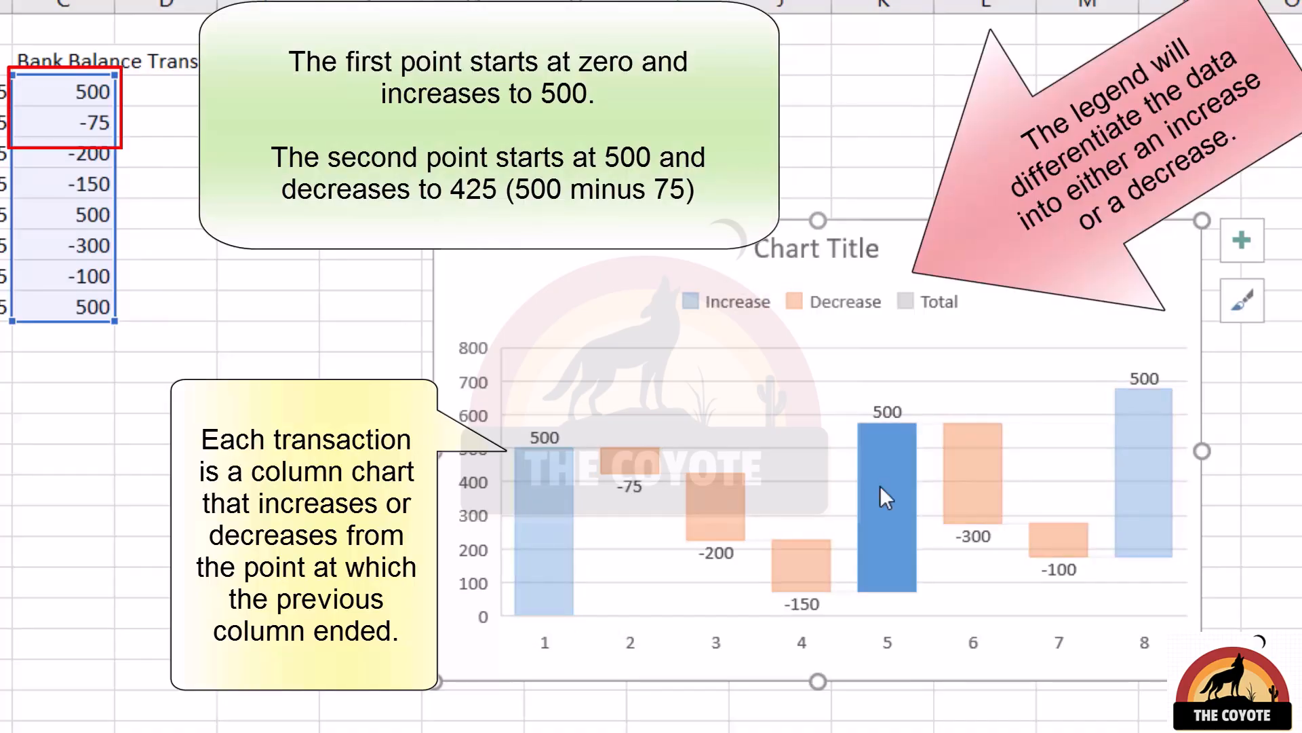
pyautogui.click(957, 459)
pyautogui.click(1054, 537)
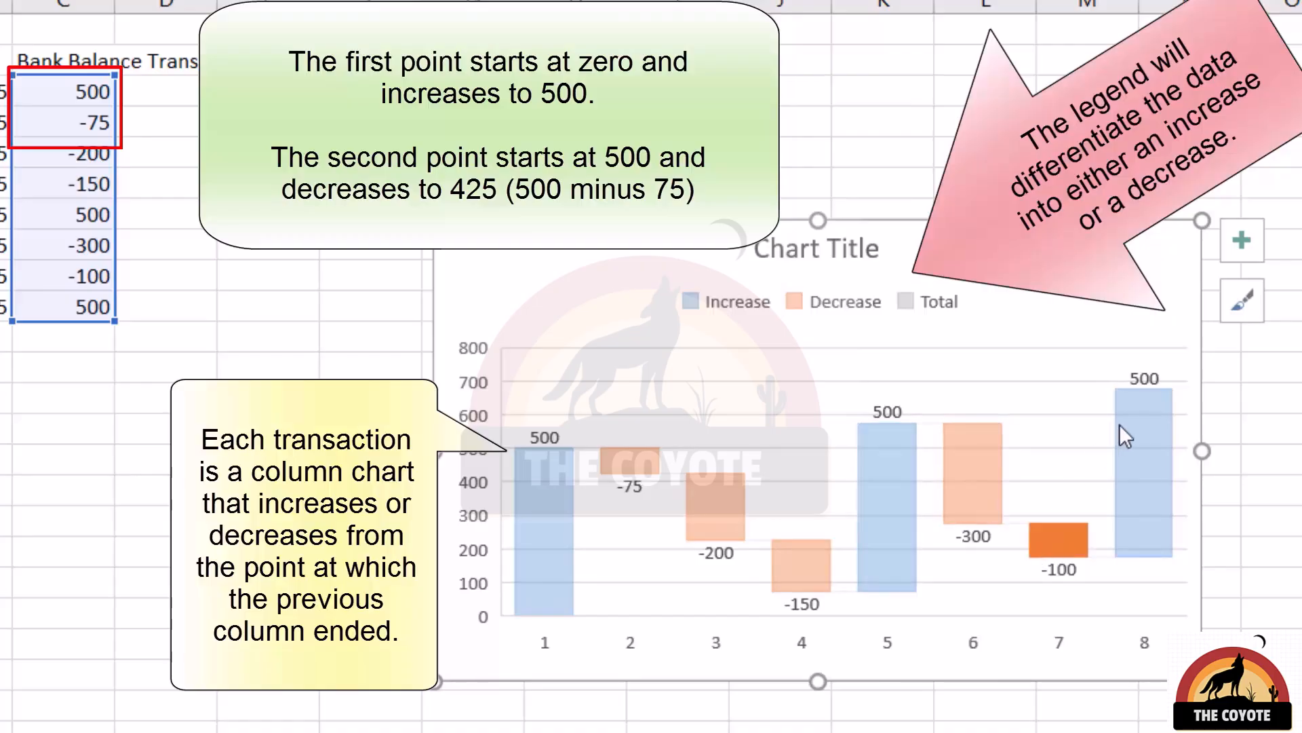
pyautogui.click(1141, 386)
pyautogui.click(1120, 381)
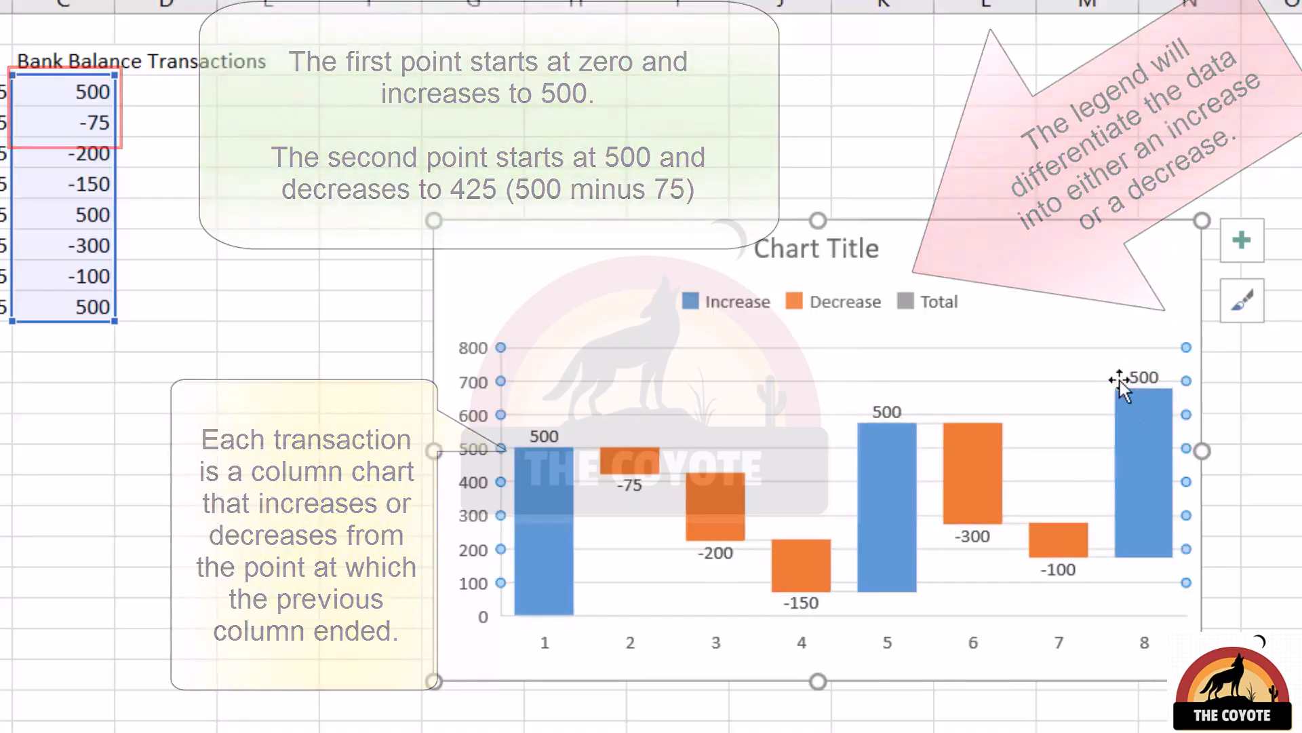